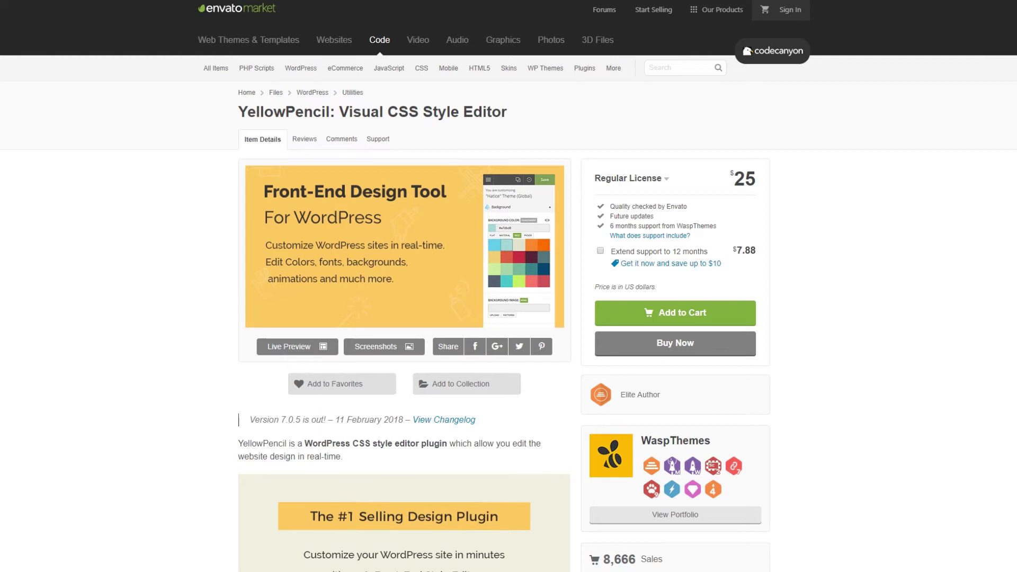
# Step: Scroll the CodeCanyon YellowPencil product page down through its features to Design Tools & Assets
pyautogui.scroll(-2, 508, 286)
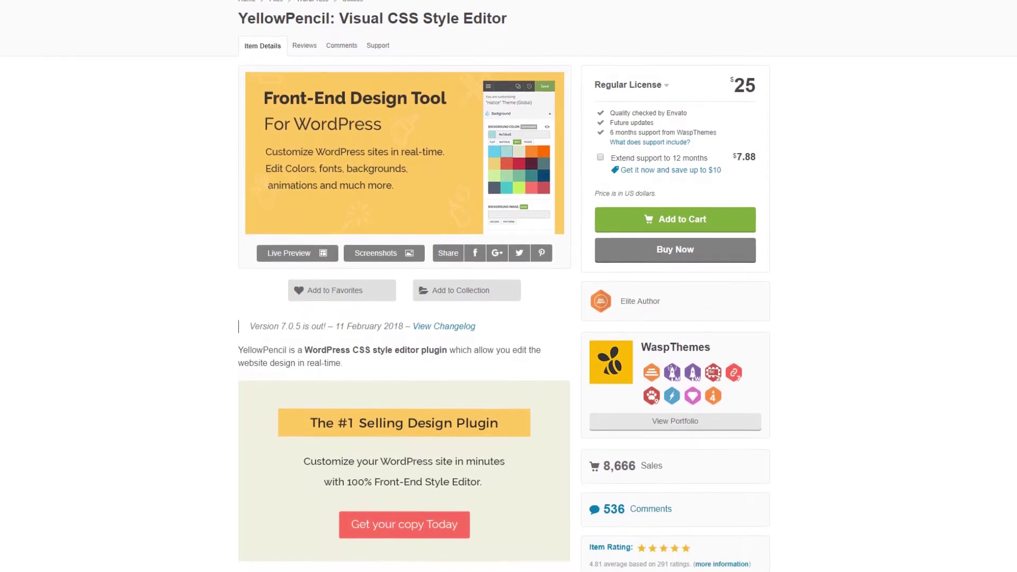
pyautogui.scroll(-3, 508, 286)
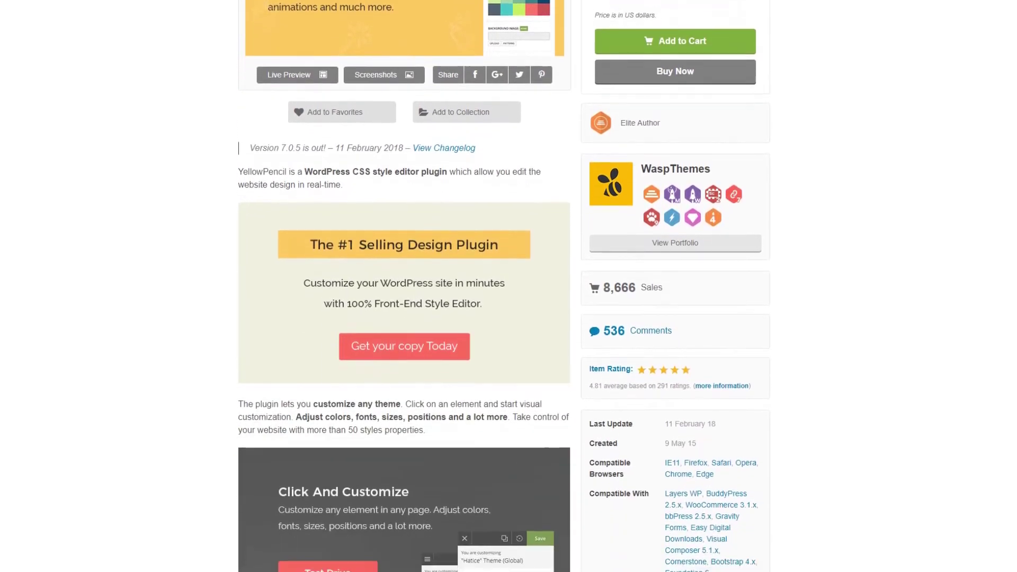
pyautogui.scroll(-3, 509, 286)
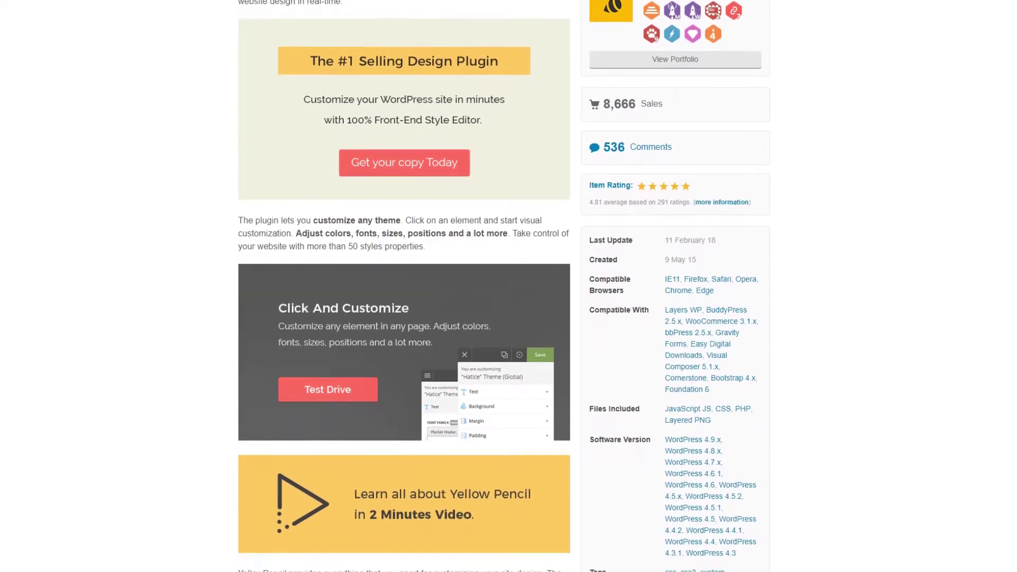
pyautogui.scroll(-3, 508, 286)
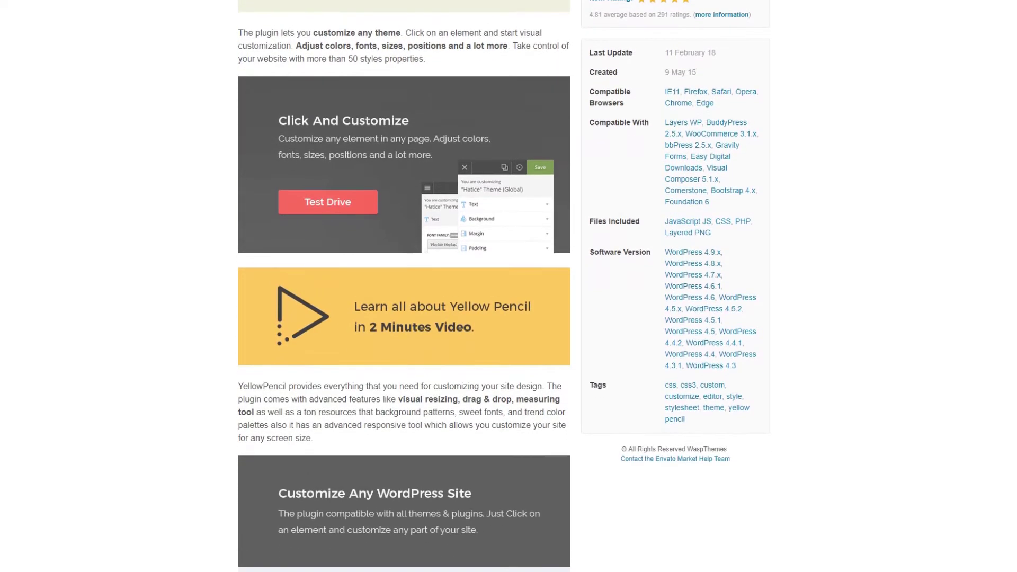
pyautogui.scroll(-3, 508, 286)
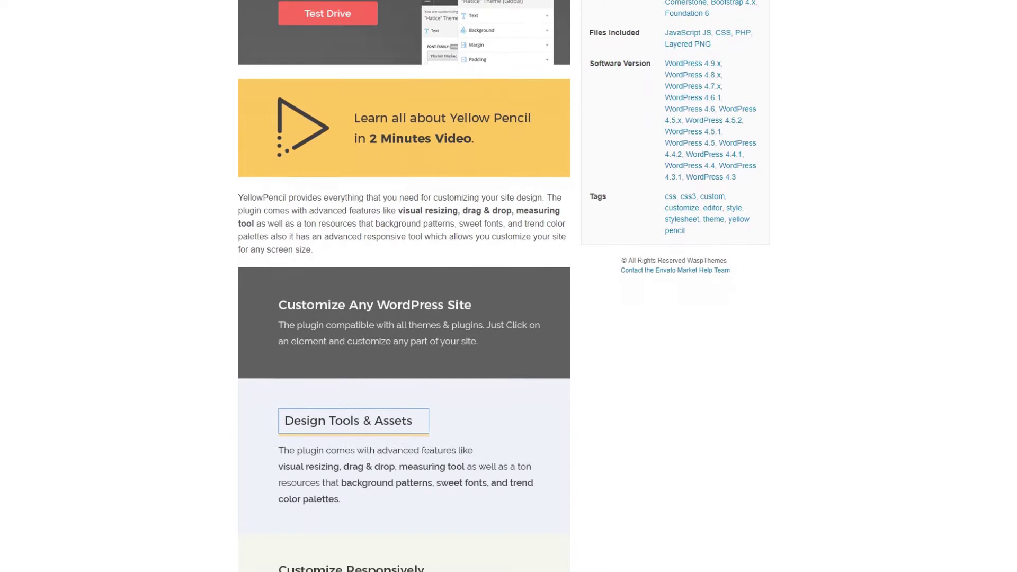
pyautogui.scroll(-3, 508, 286)
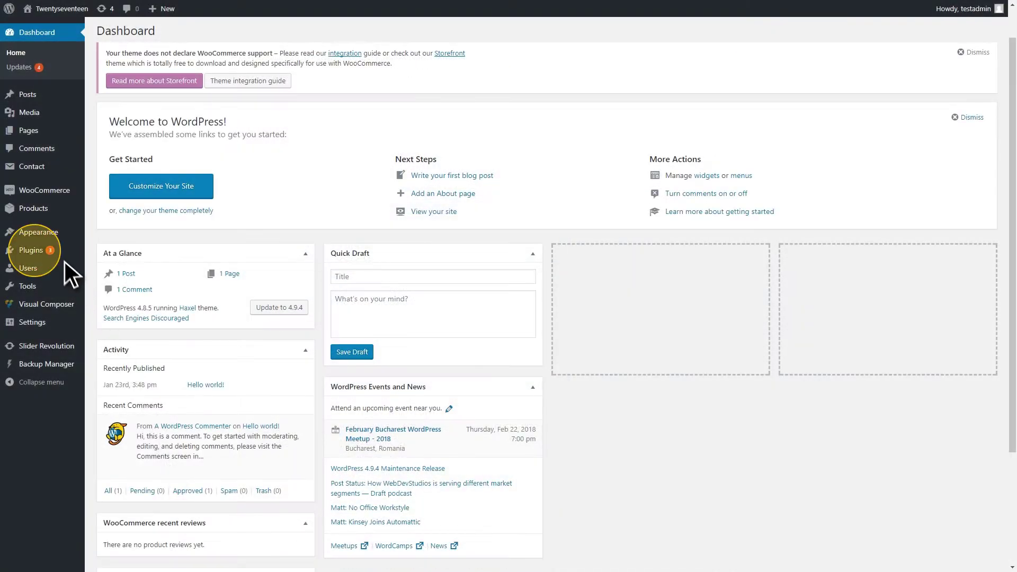
# Step: Upload waspthemes-yellow-pencil.zip under Plugins > Add New > Upload Plugin and install it
pyautogui.moveTo(60, 252)
pyautogui.click(143, 249)
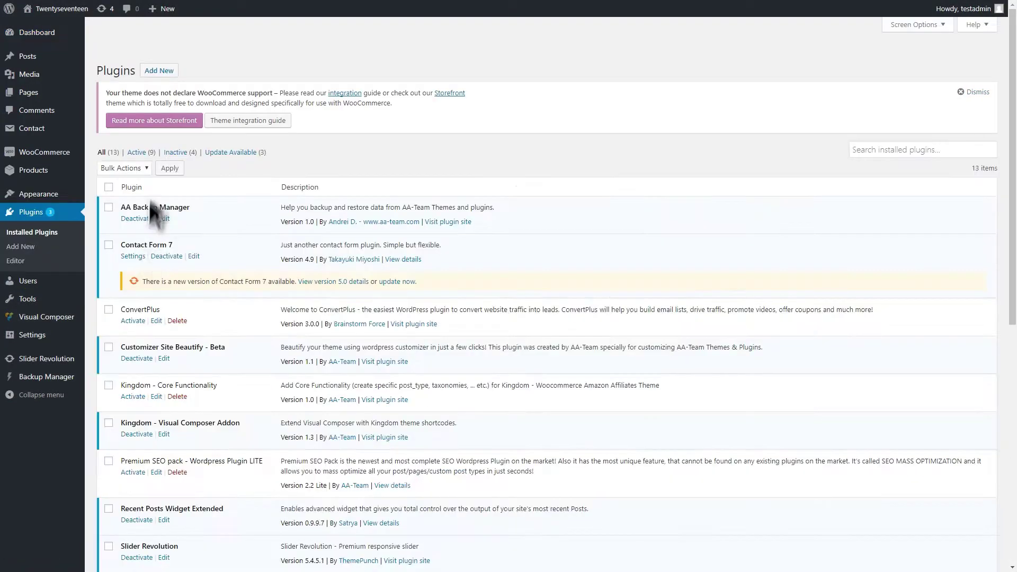
pyautogui.click(167, 69)
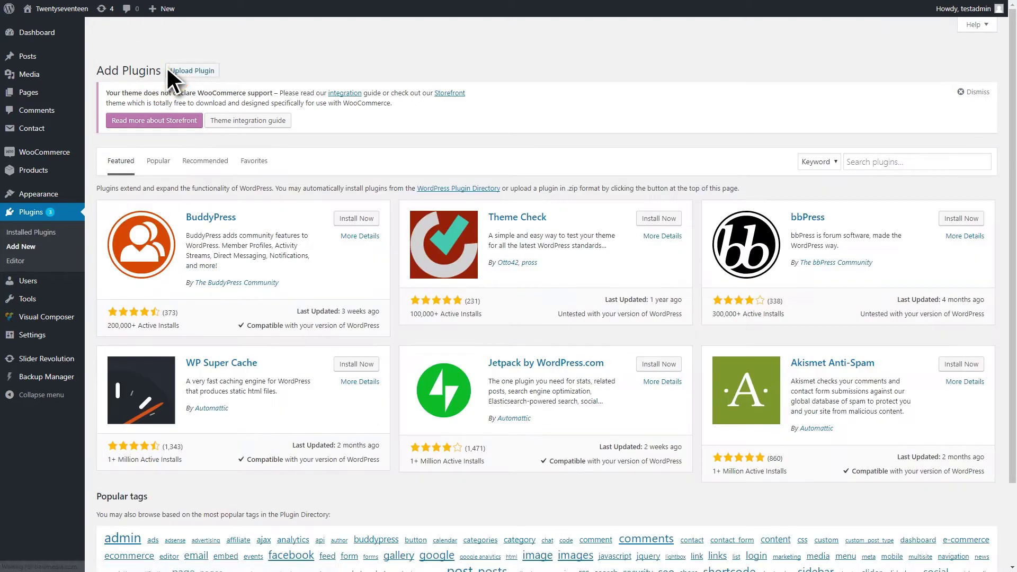
pyautogui.click(196, 71)
pyautogui.click(472, 227)
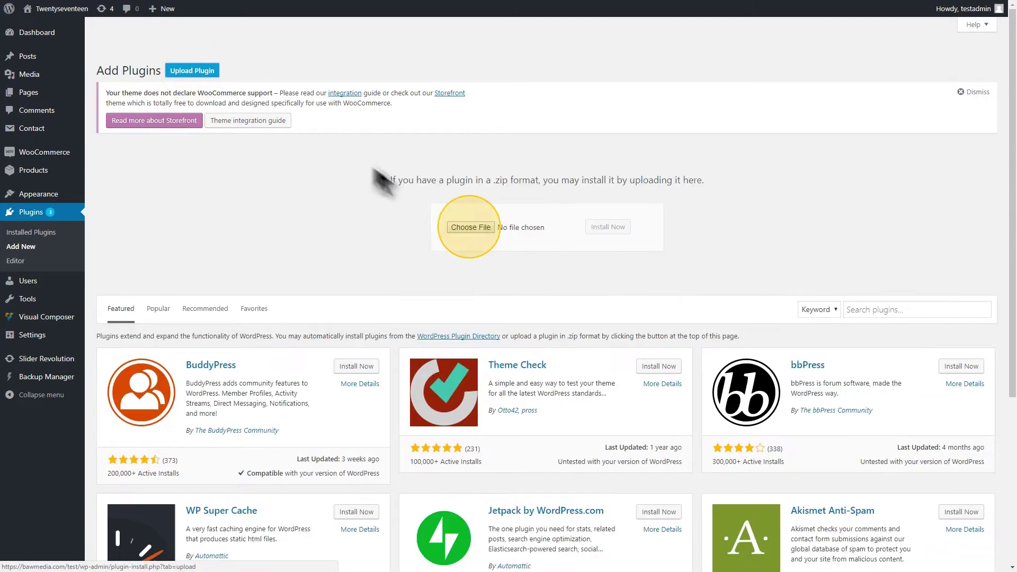
pyautogui.click(323, 176)
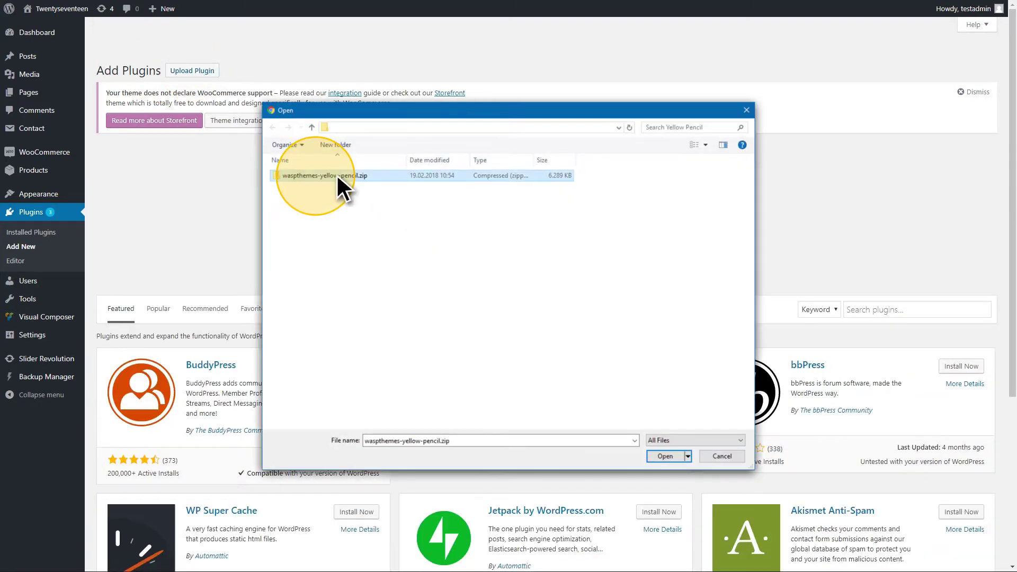
pyautogui.click(665, 456)
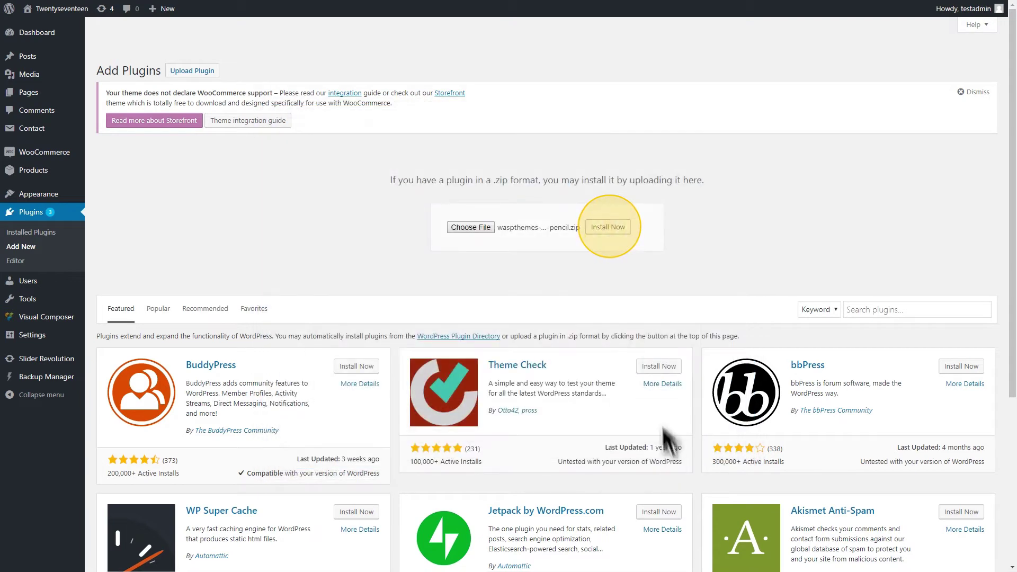
pyautogui.click(619, 226)
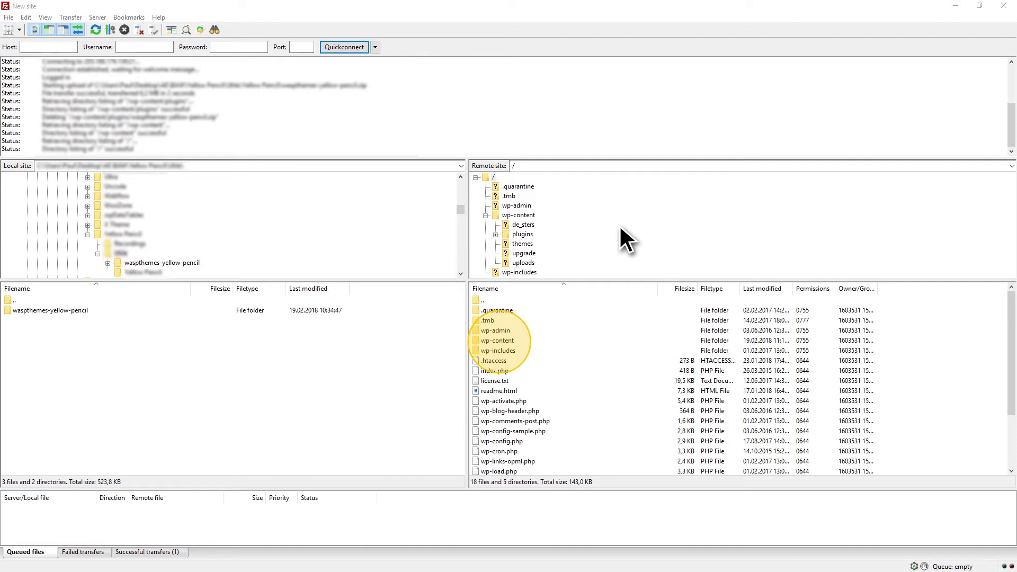
# Step: Upload the local waspthemes-yellow-pencil folder to the server's /wp-content/plugins folder in FileZilla
pyautogui.doubleClick(510, 339)
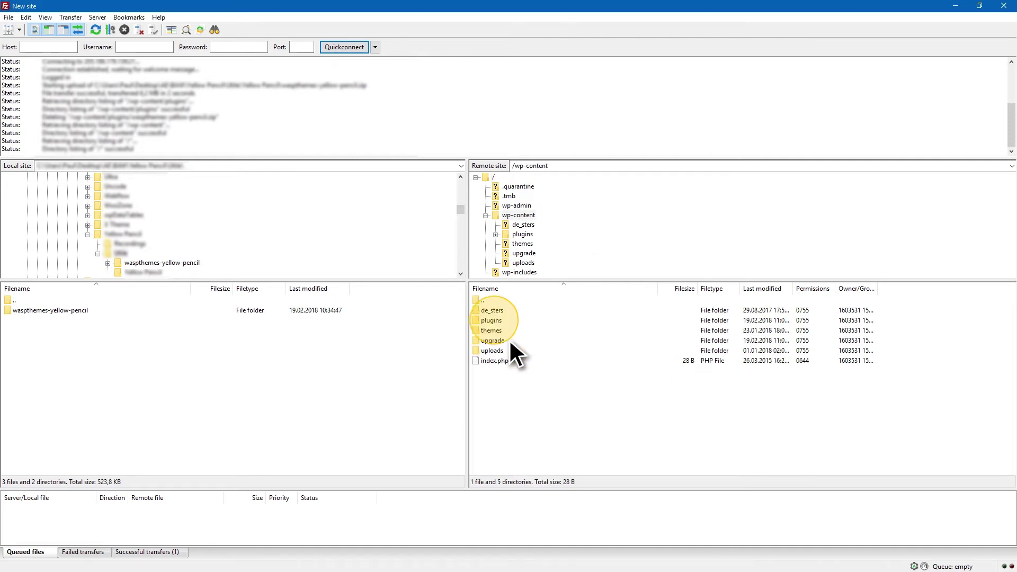
pyautogui.doubleClick(499, 320)
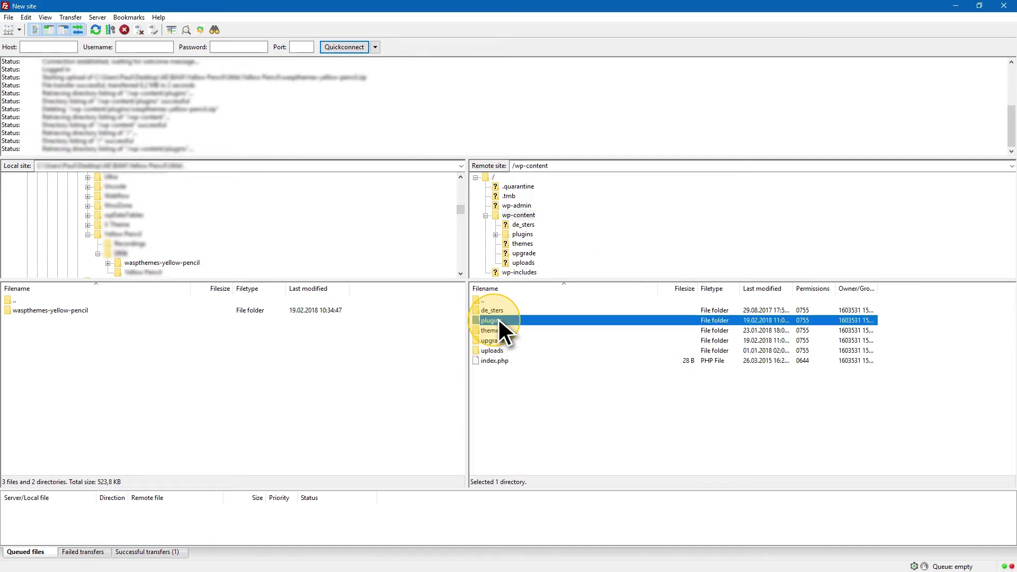
pyautogui.click(74, 311)
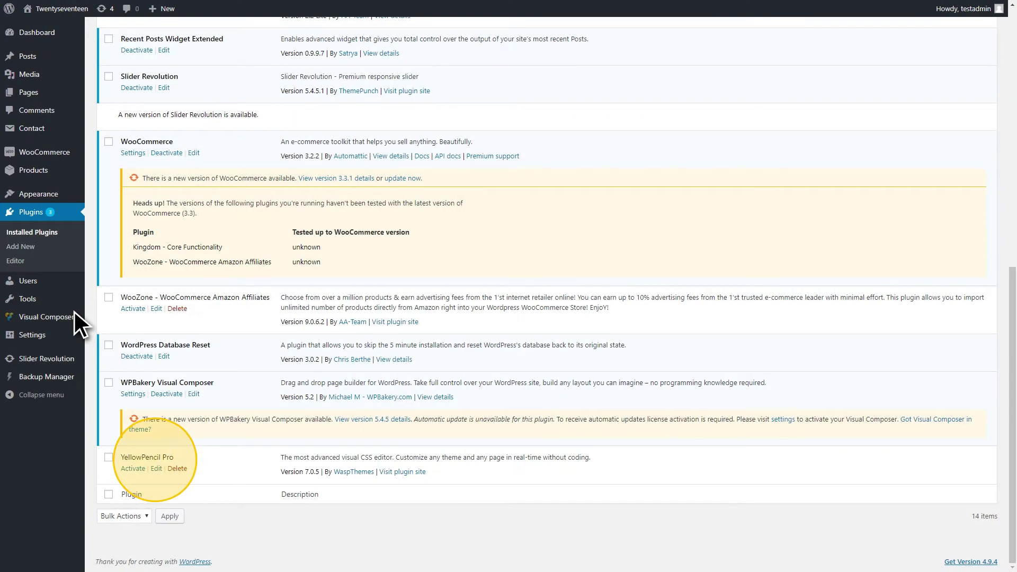
# Step: Activate YellowPencil Pro on the Installed Plugins page
pyautogui.click(133, 469)
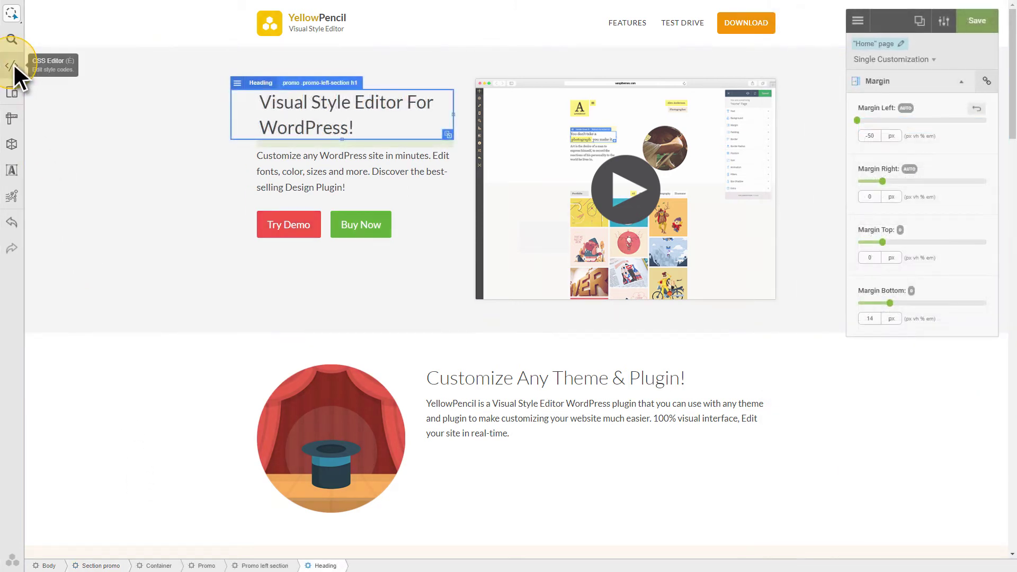
# Step: View the CSS code written so far and shrink the curtain-and-hat image on the Home page
pyautogui.click(14, 63)
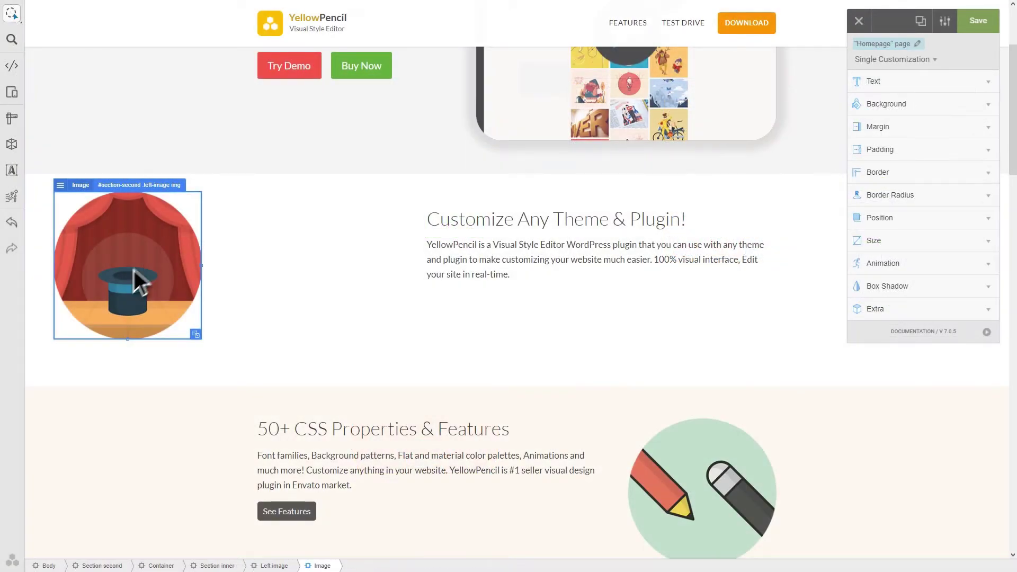
pyautogui.moveTo(136, 284); pyautogui.dragTo(333, 282)
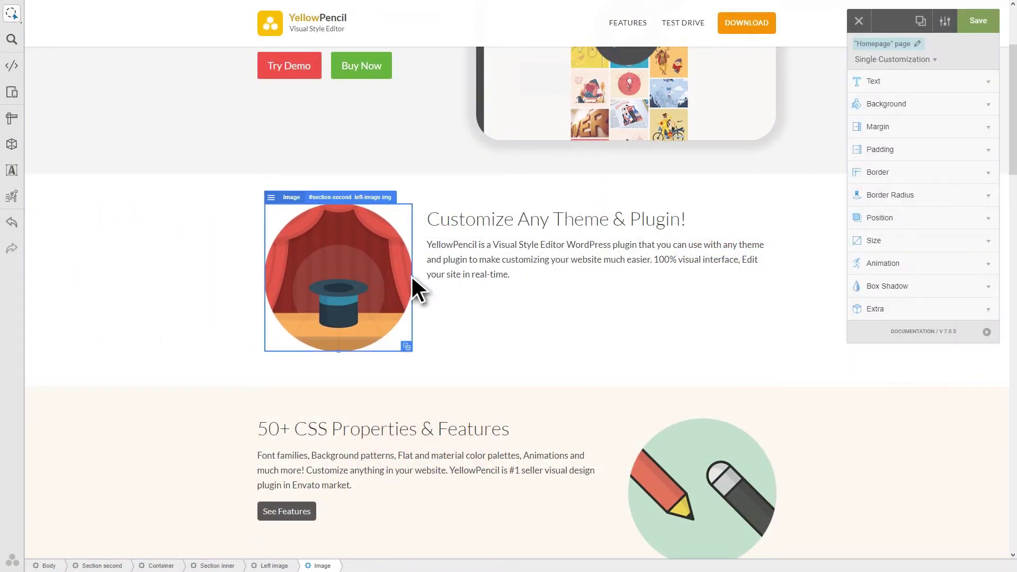
pyautogui.moveTo(412, 276); pyautogui.dragTo(378, 277)
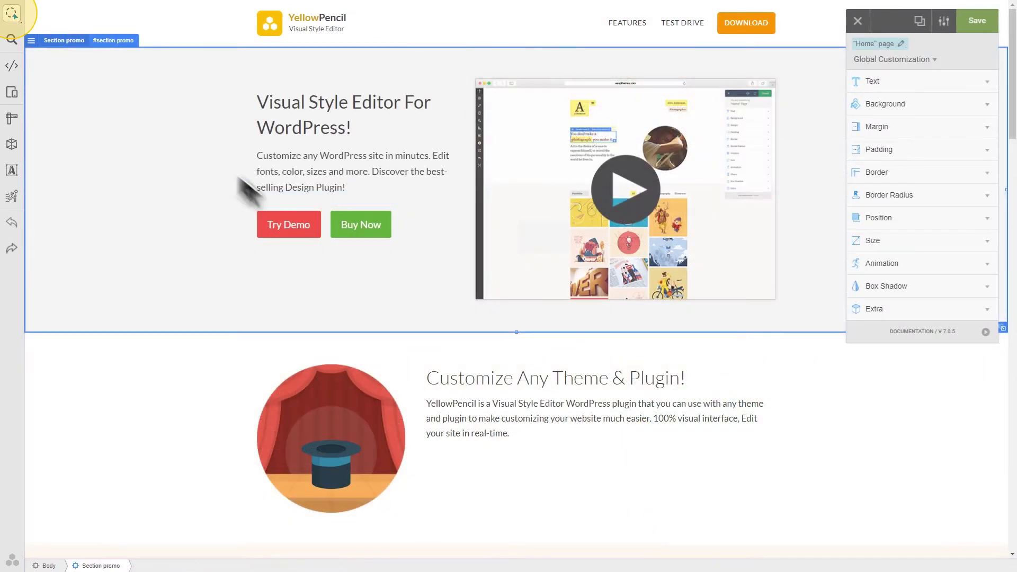
pyautogui.moveTo(15, 17)
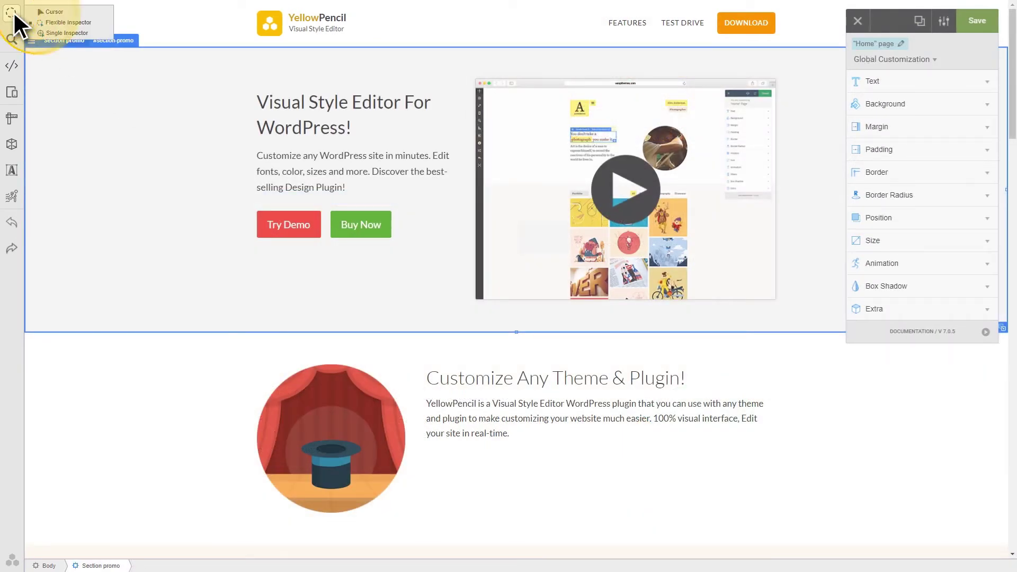
pyautogui.click(101, 12)
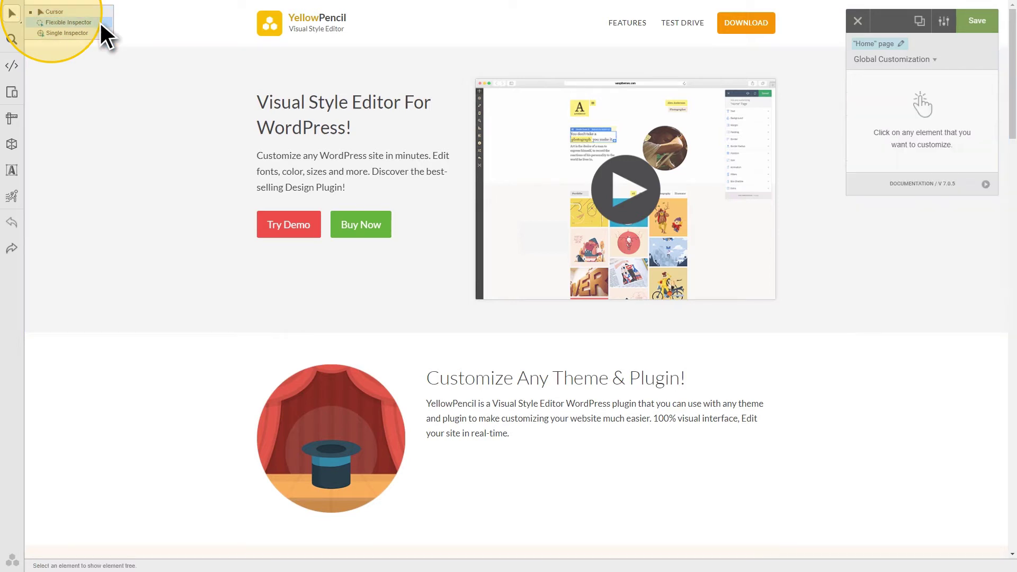
pyautogui.click(101, 23)
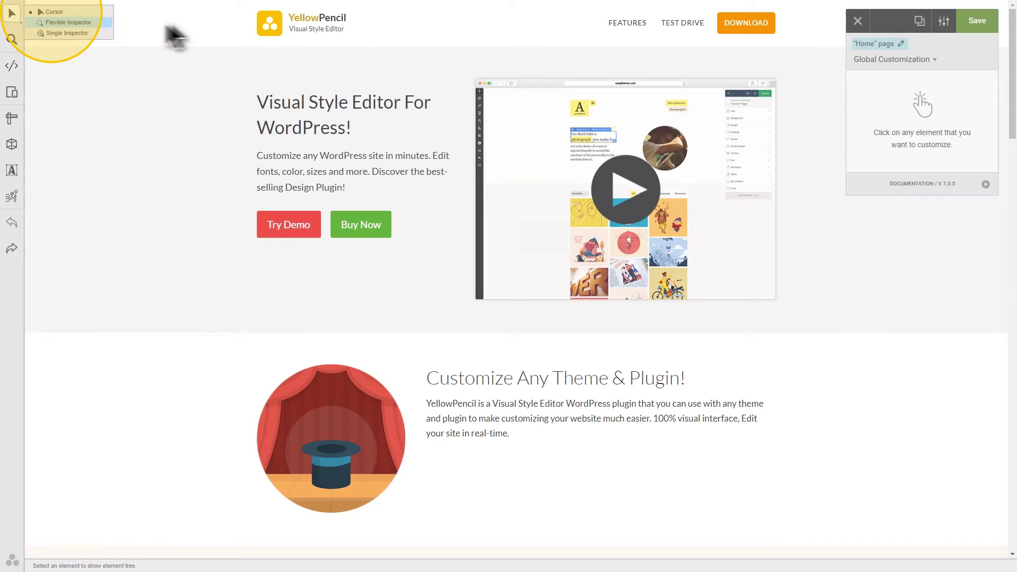
pyautogui.click(643, 26)
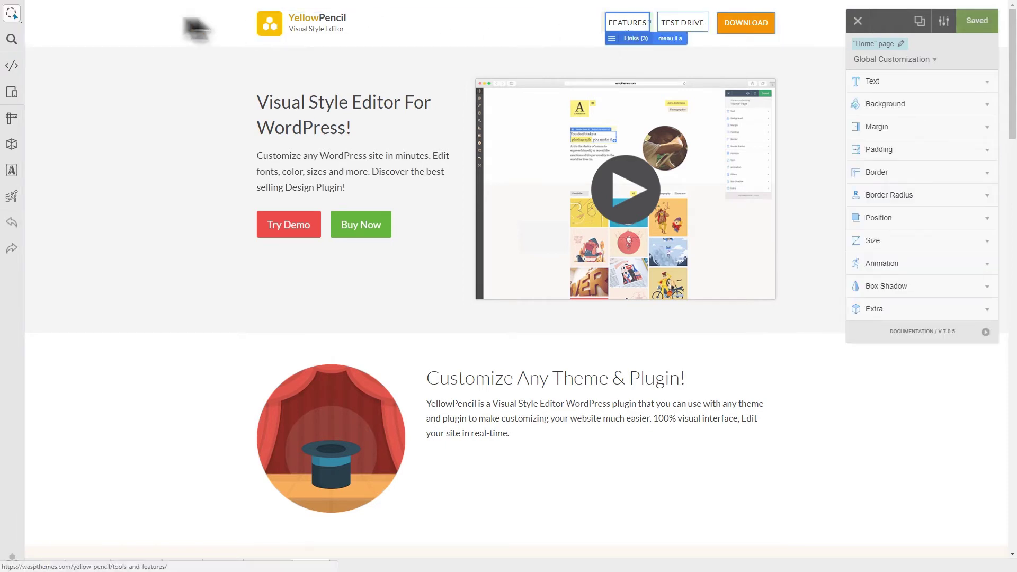
pyautogui.click(20, 12)
pyautogui.click(46, 30)
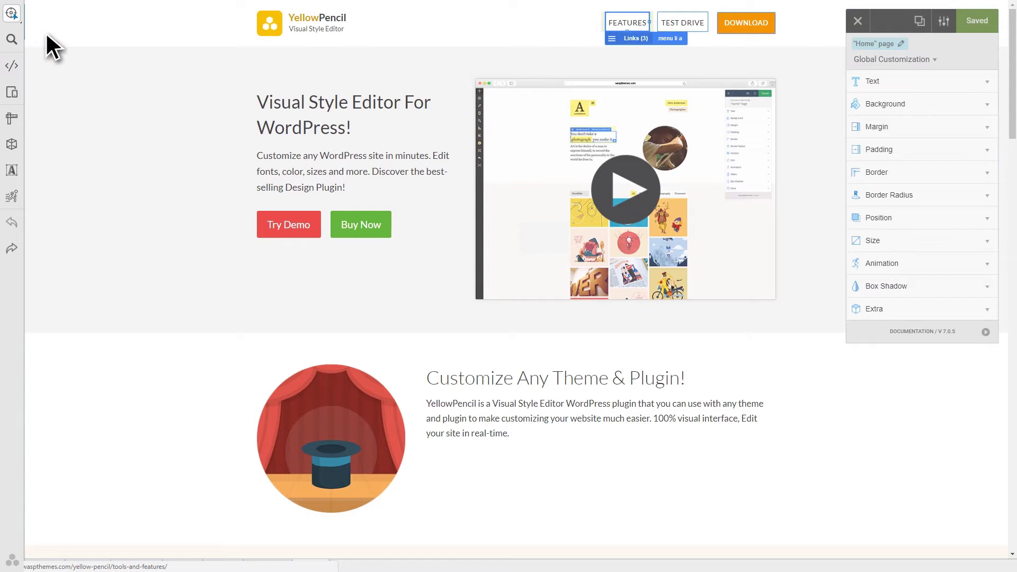
pyautogui.press('Escape')
pyautogui.click(149, 154)
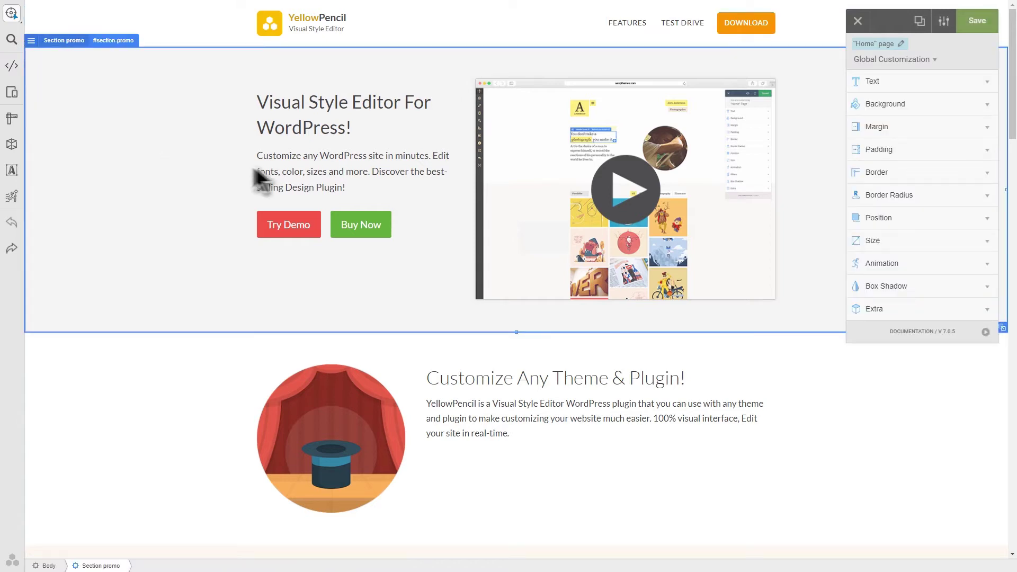
pyautogui.click(327, 179)
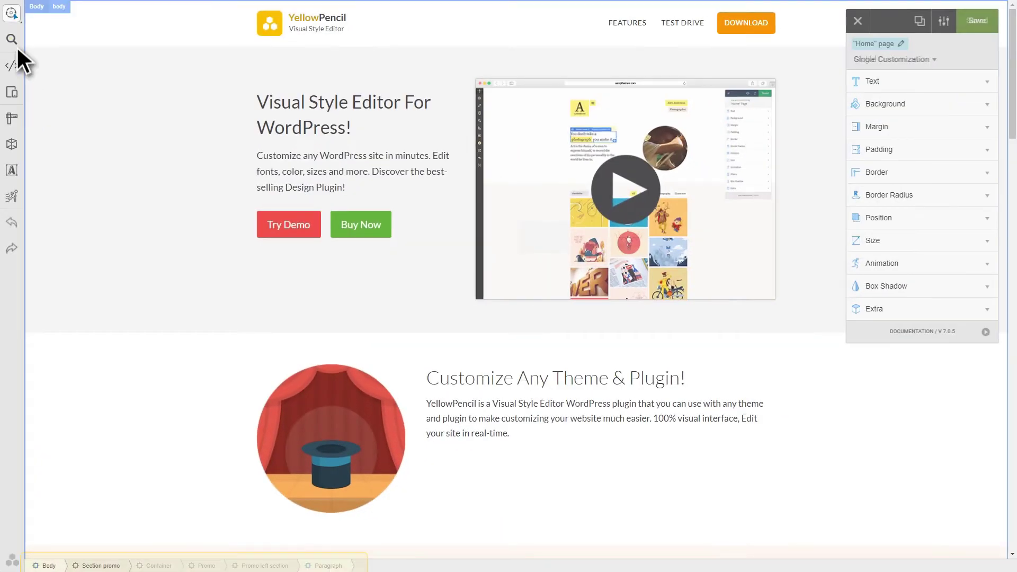
pyautogui.click(12, 40)
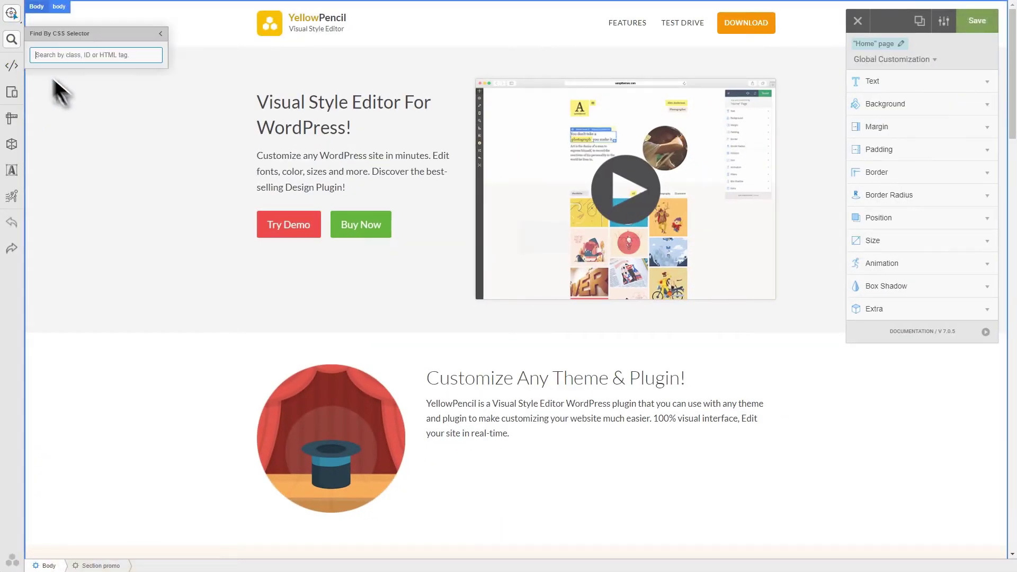
pyautogui.write('text')
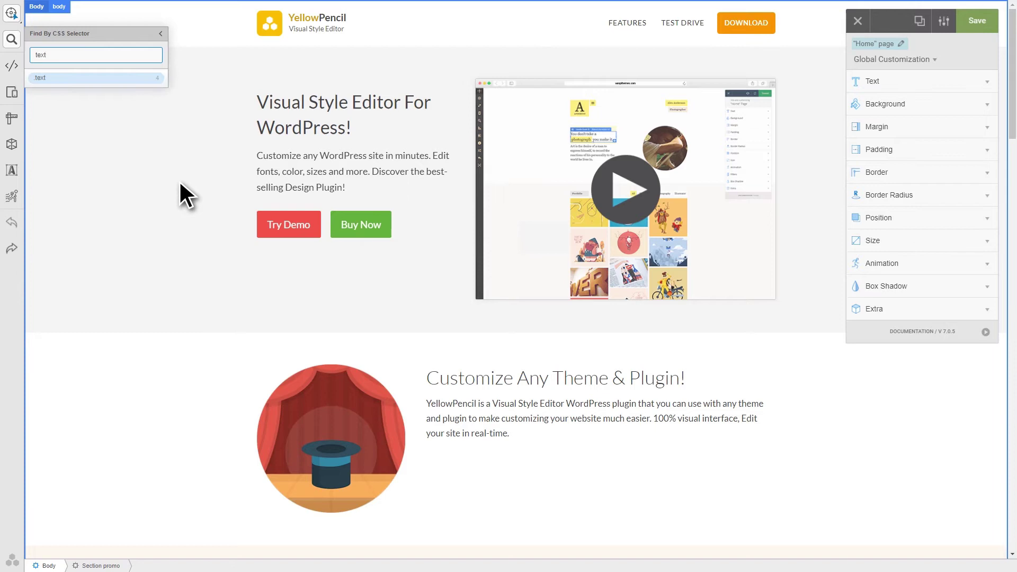
pyautogui.press('BackSpace')
pyautogui.press('BackSpace')
pyautogui.press('BackSpace')
pyautogui.press('BackSpace')
pyautogui.write('f')
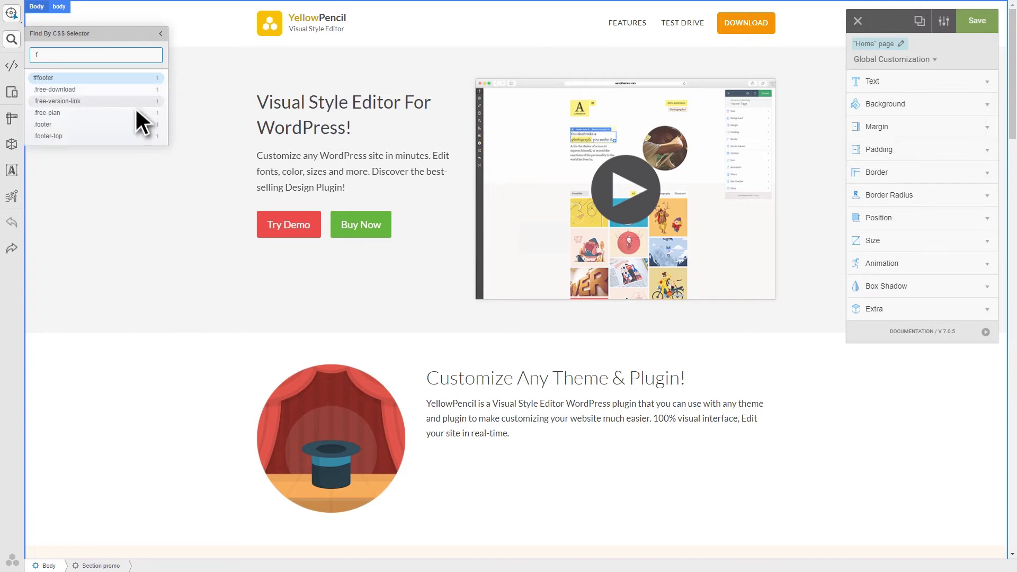
pyautogui.click(137, 136)
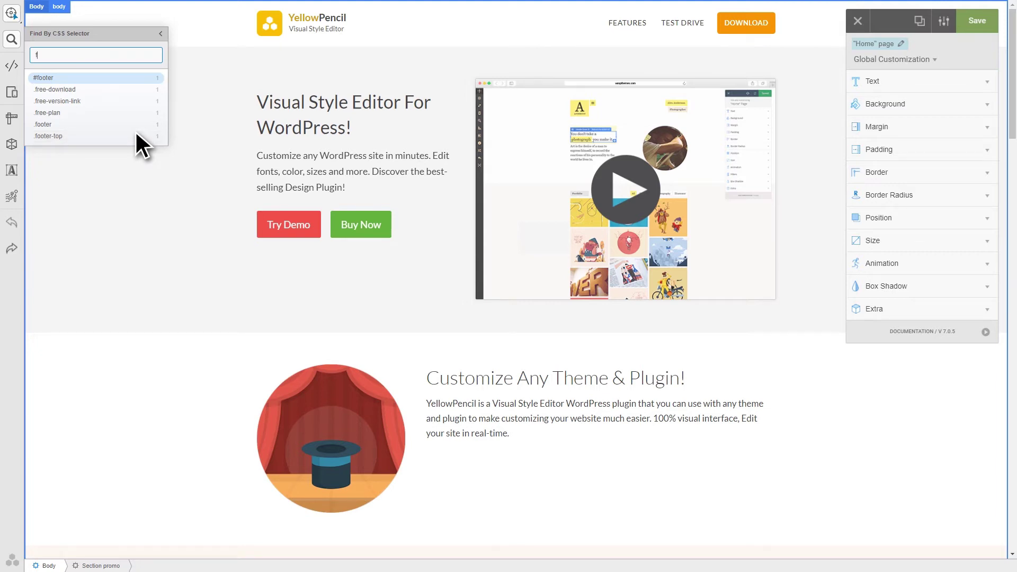
# Step: Open the CSS editor and select the hero section, second-section paragraph and hero paragraph to generate rules
pyautogui.click(14, 64)
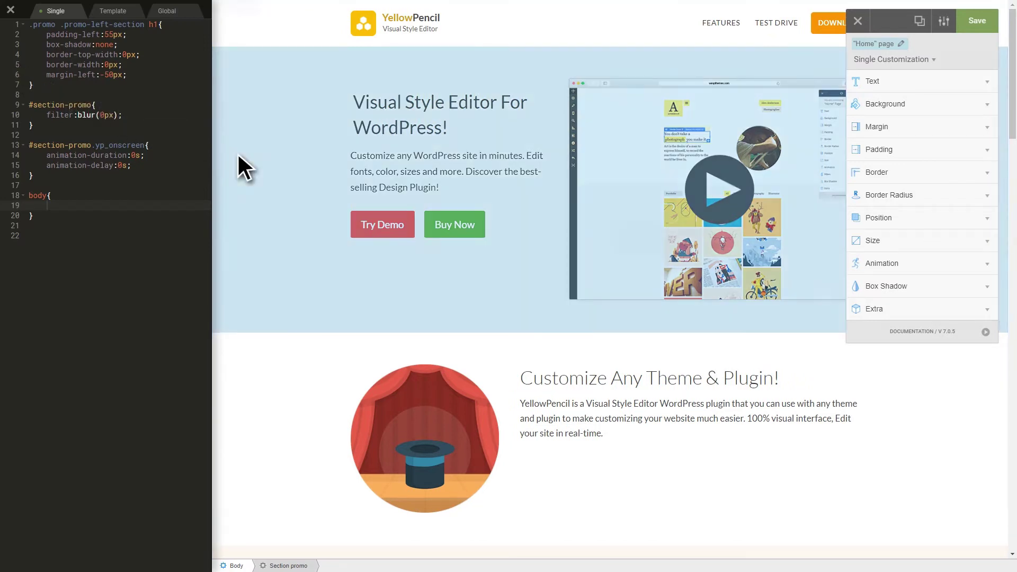
pyautogui.click(237, 152)
pyautogui.press('Escape')
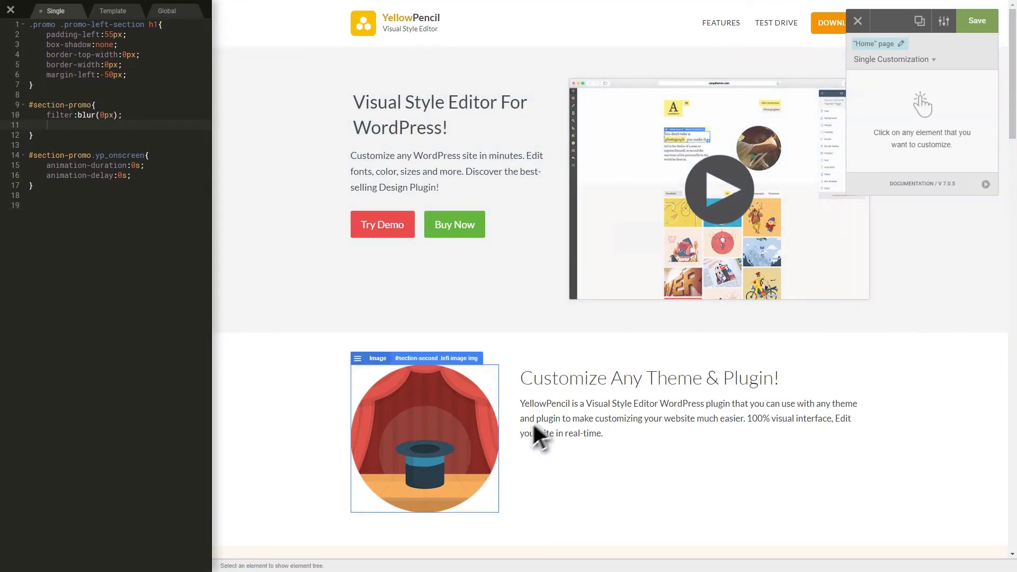
pyautogui.click(552, 414)
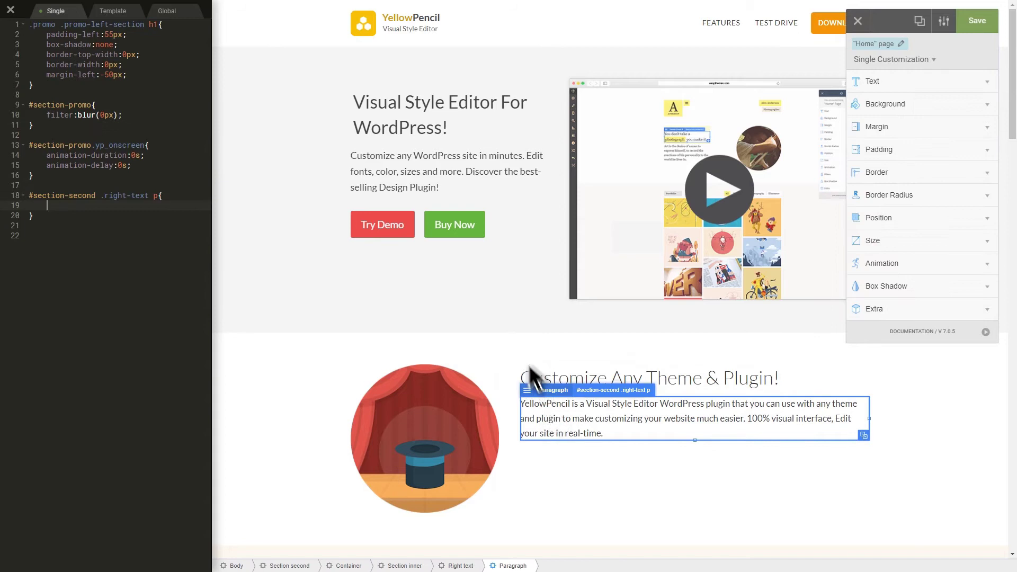
pyautogui.press('Escape')
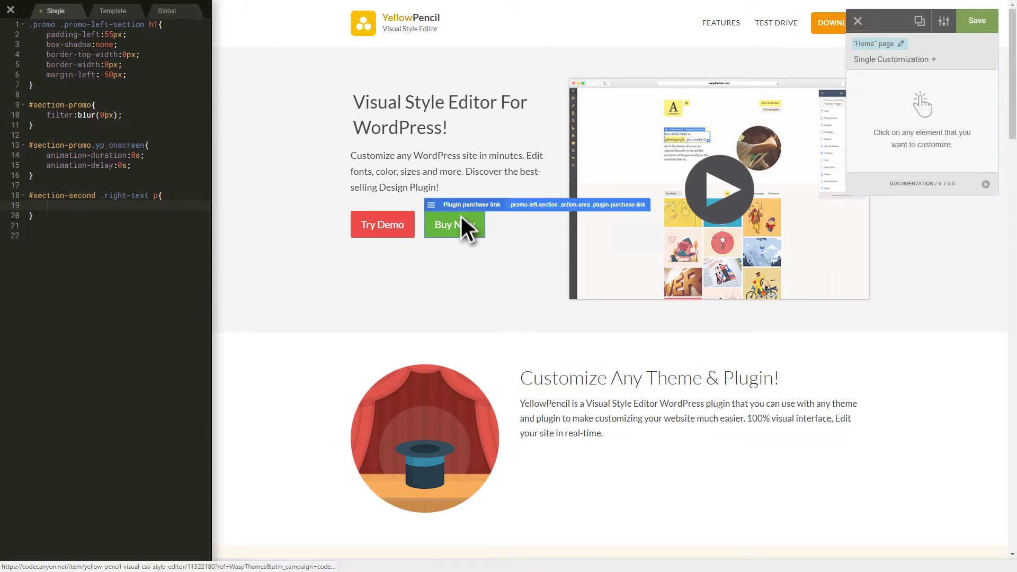
pyautogui.click(466, 186)
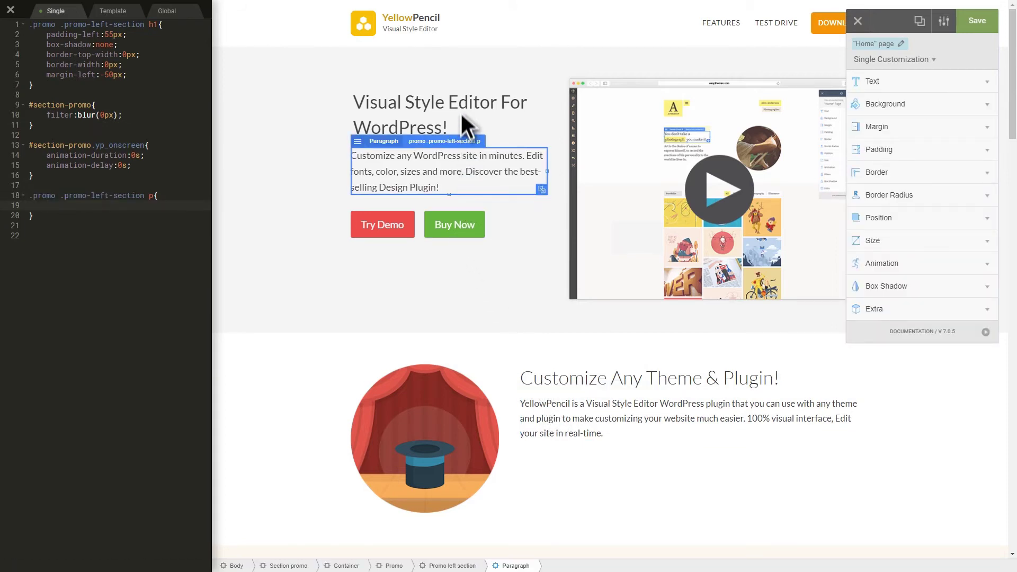
pyautogui.press('Escape')
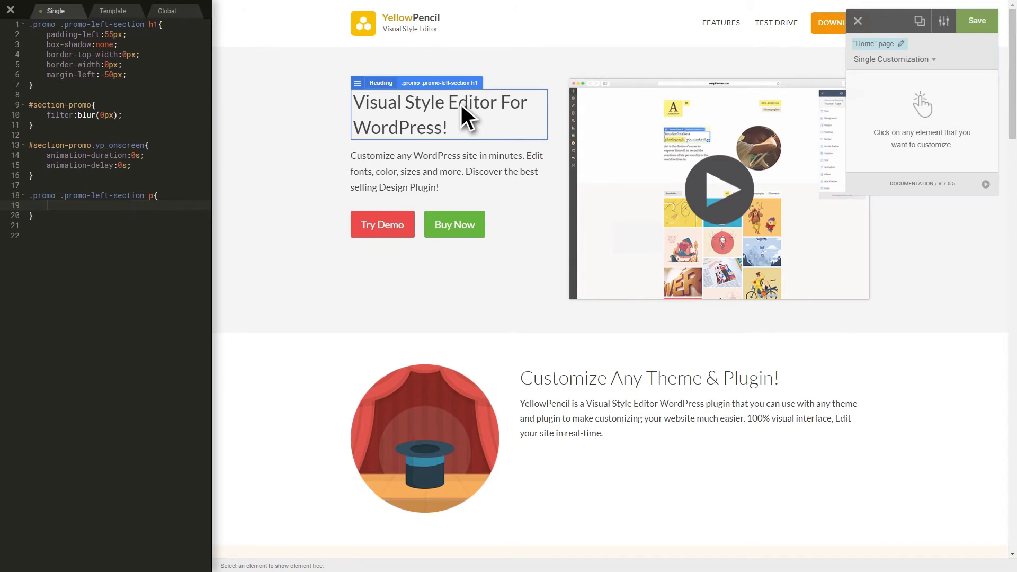
# Step: Close the code editor and try responsive preview widths, ending at 810px with the hero stacked
pyautogui.press('Escape')
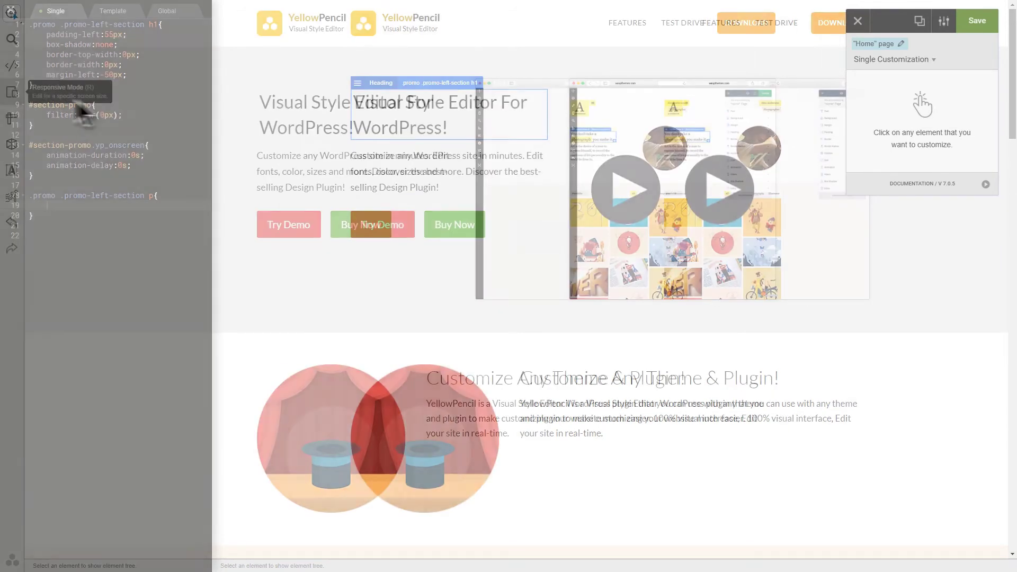
pyautogui.click(11, 93)
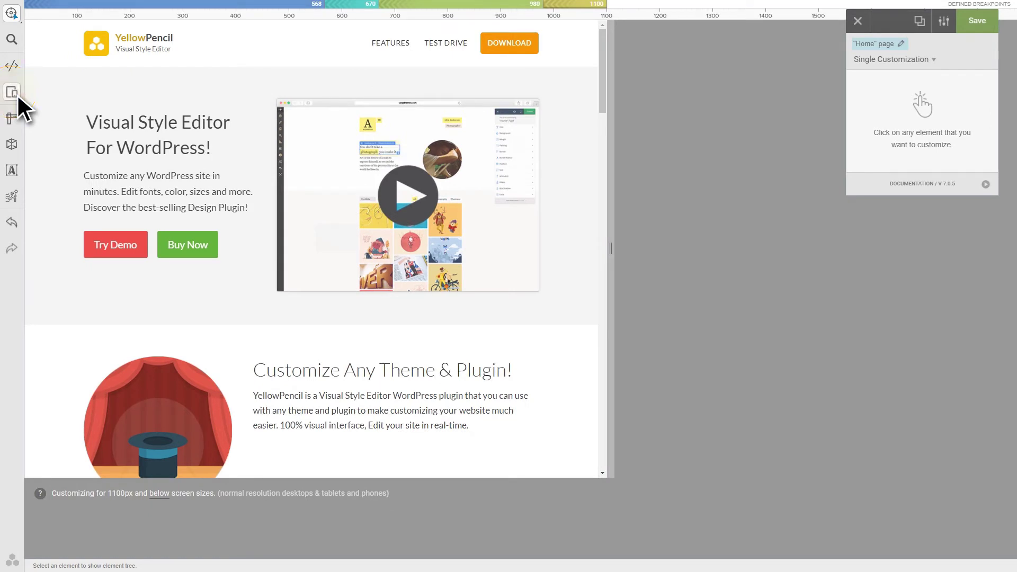
pyautogui.moveTo(610, 248); pyautogui.dragTo(471, 243)
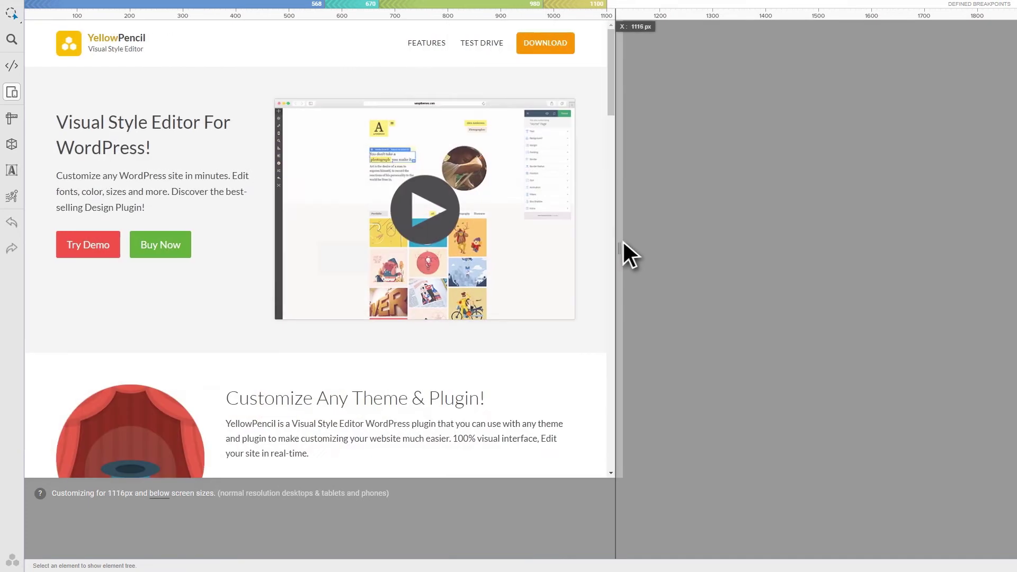
pyautogui.moveTo(624, 243); pyautogui.dragTo(877, 239)
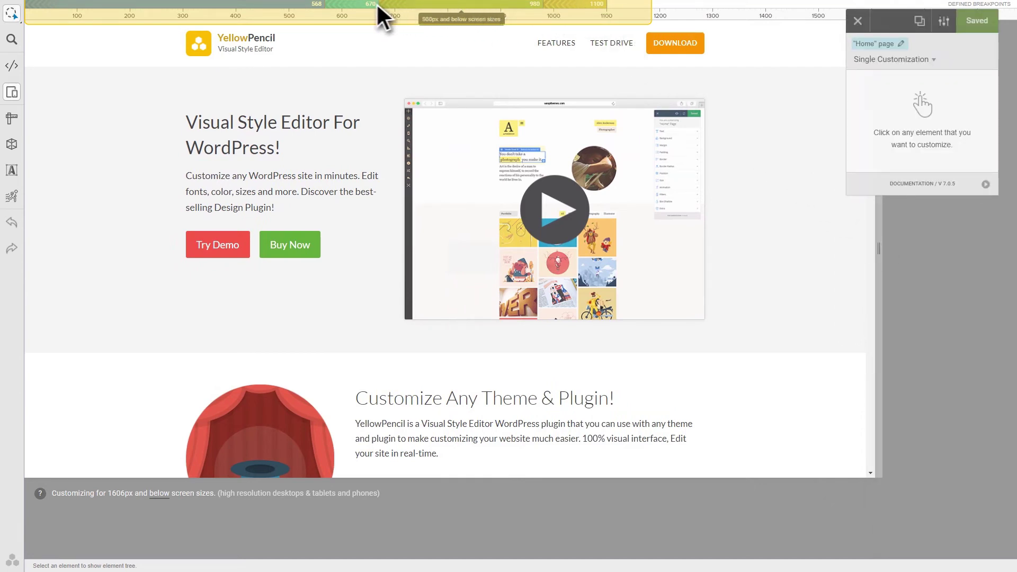
pyautogui.moveTo(878, 248); pyautogui.dragTo(456, 249)
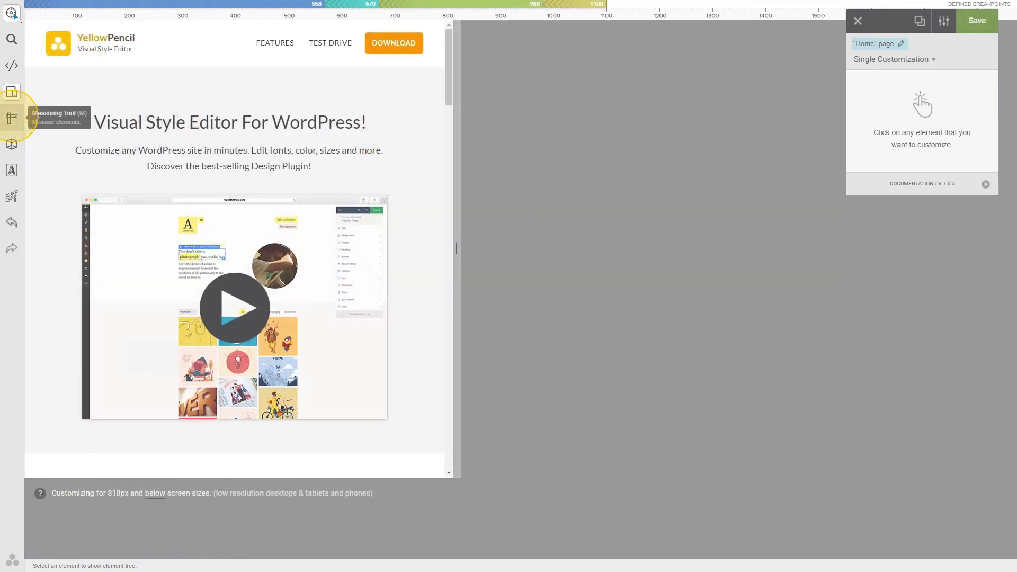
# Step: Turn on the Measuring Tool to read the See Features button size of 111 × 36 px
pyautogui.click(13, 120)
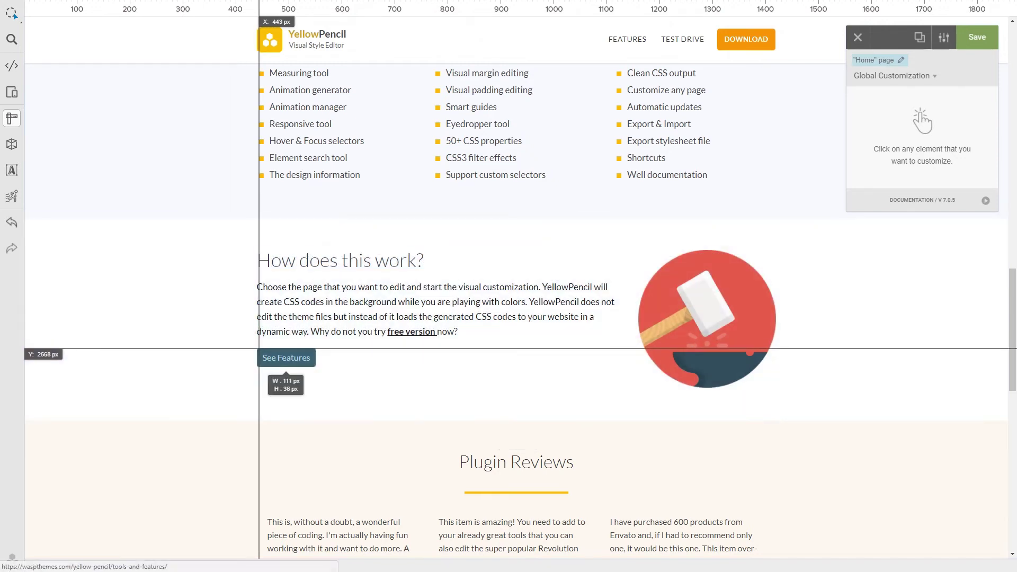
# Step: In wireframe view, shift the hero text block about 100 px right and align the curtain image
pyautogui.click(17, 142)
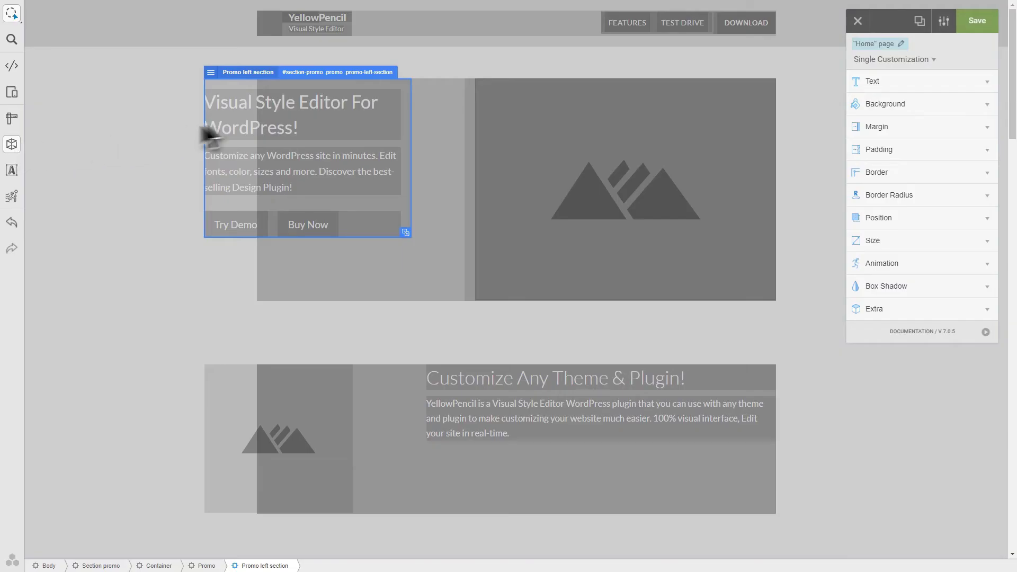
pyautogui.moveTo(319, 109); pyautogui.dragTo(377, 108)
pyautogui.click(317, 462)
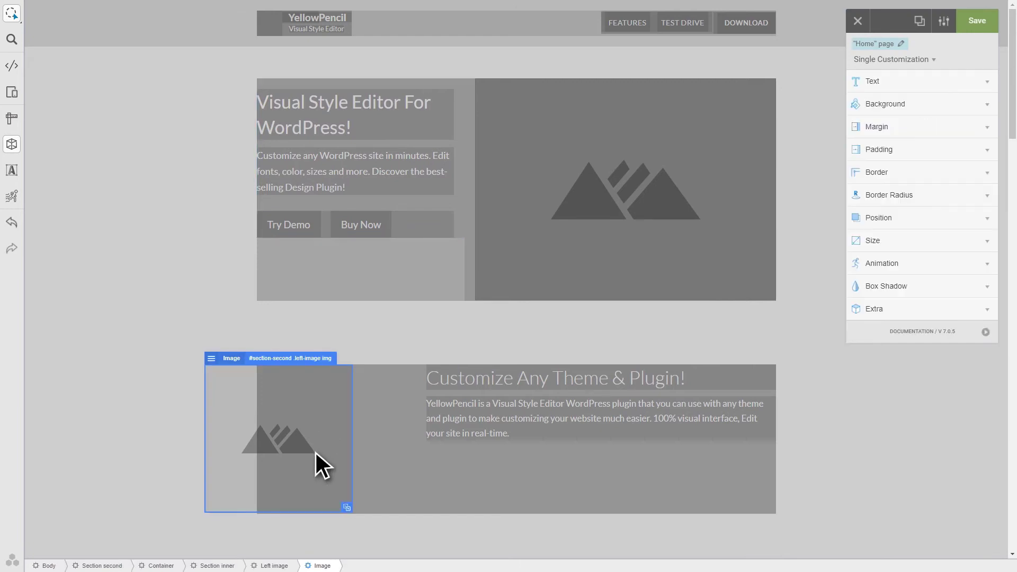
pyautogui.moveTo(317, 462); pyautogui.dragTo(368, 454)
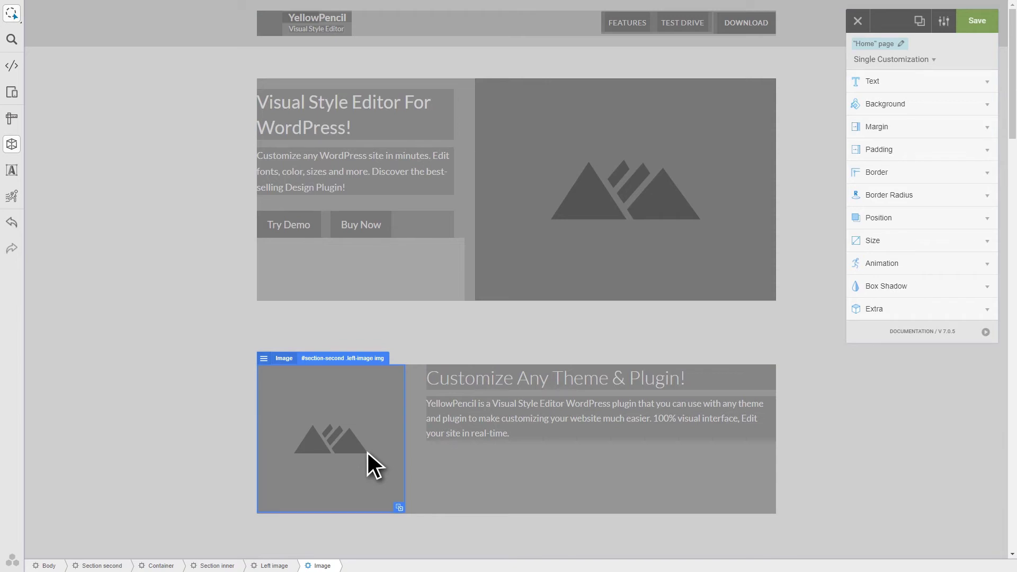
pyautogui.click(11, 170)
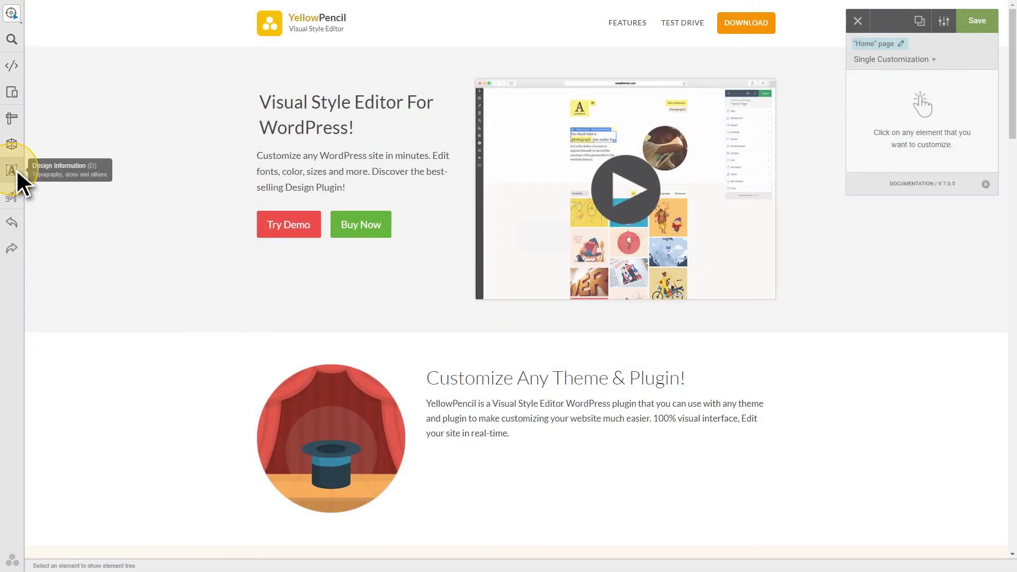
# Step: Show the page's Design Information with the Advanced list of ids and classes
pyautogui.click(16, 170)
pyautogui.moveTo(51, 201)
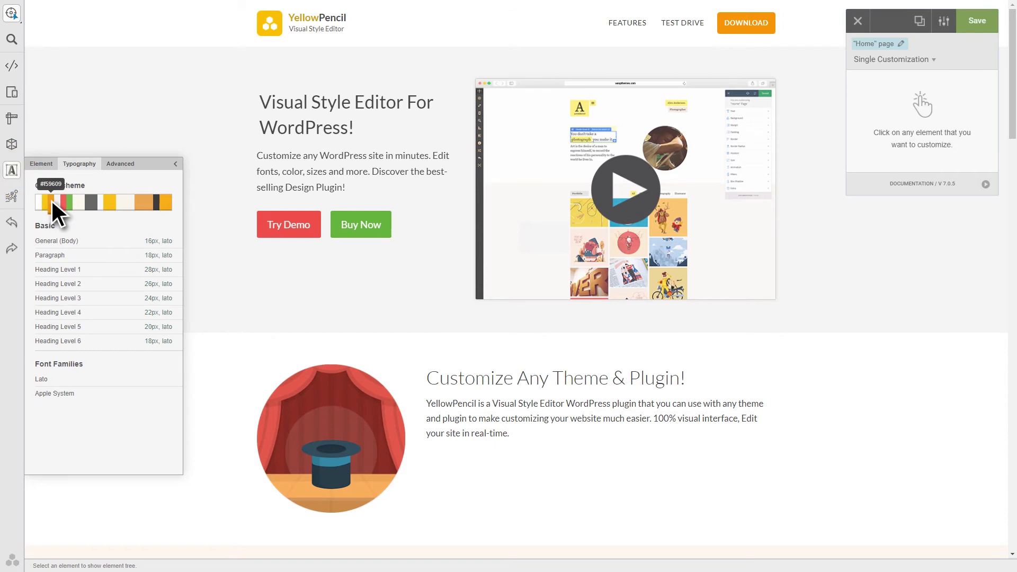
pyautogui.click(123, 164)
# Step: Scroll down and select the 50+ CSS Properties text block for editing
pyautogui.scroll(-4, 126, 243)
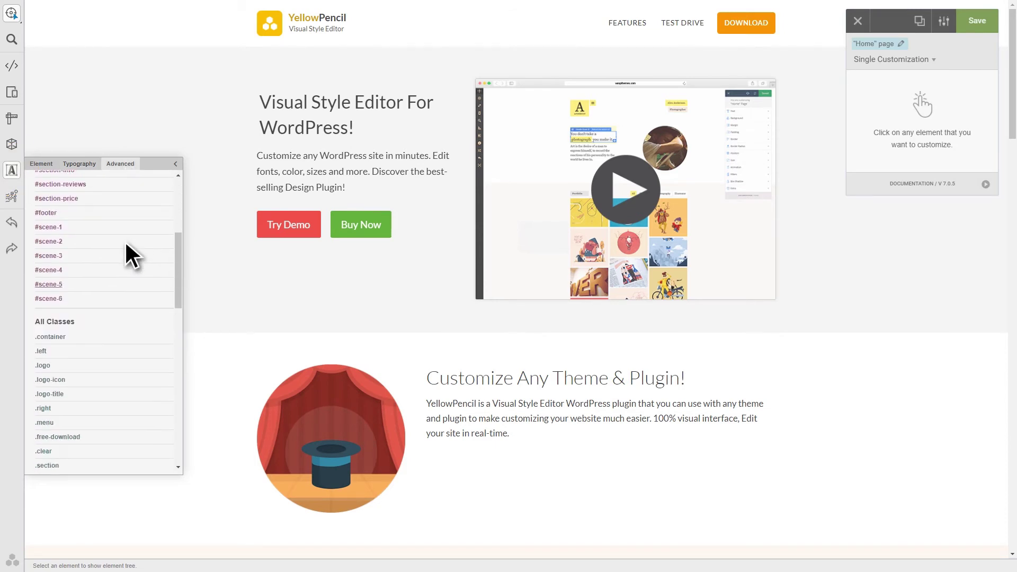
pyautogui.scroll(-8, 330, 176)
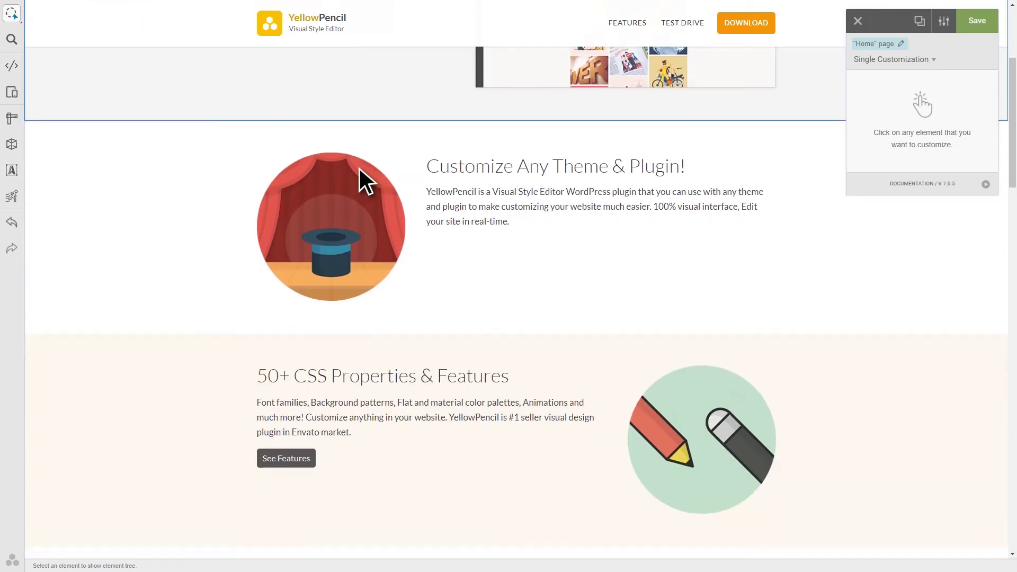
pyautogui.click(364, 172)
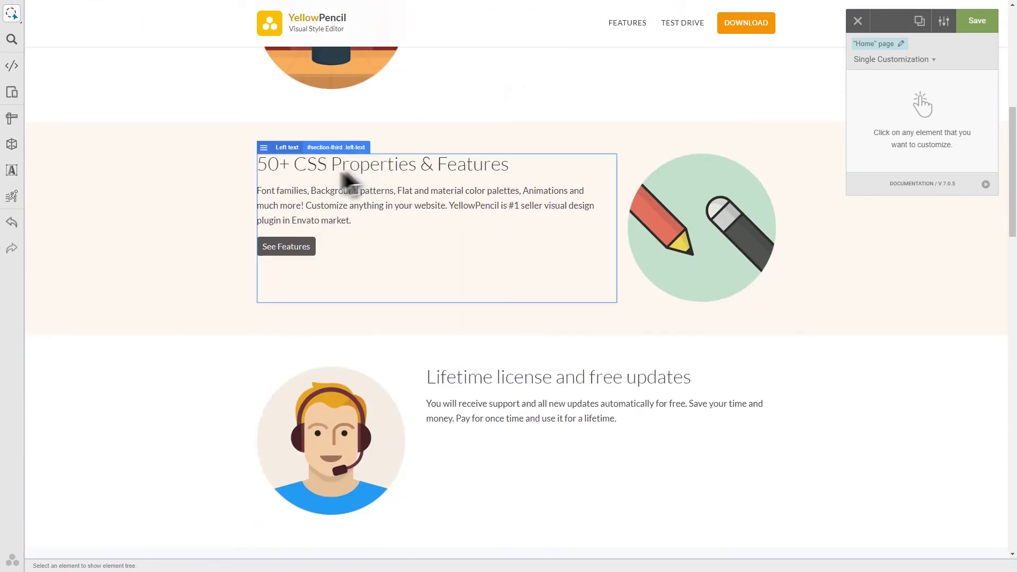
# Step: Give the 50+ CSS text block a spaceInLeft animation with a 0.20s delay
pyautogui.click(14, 198)
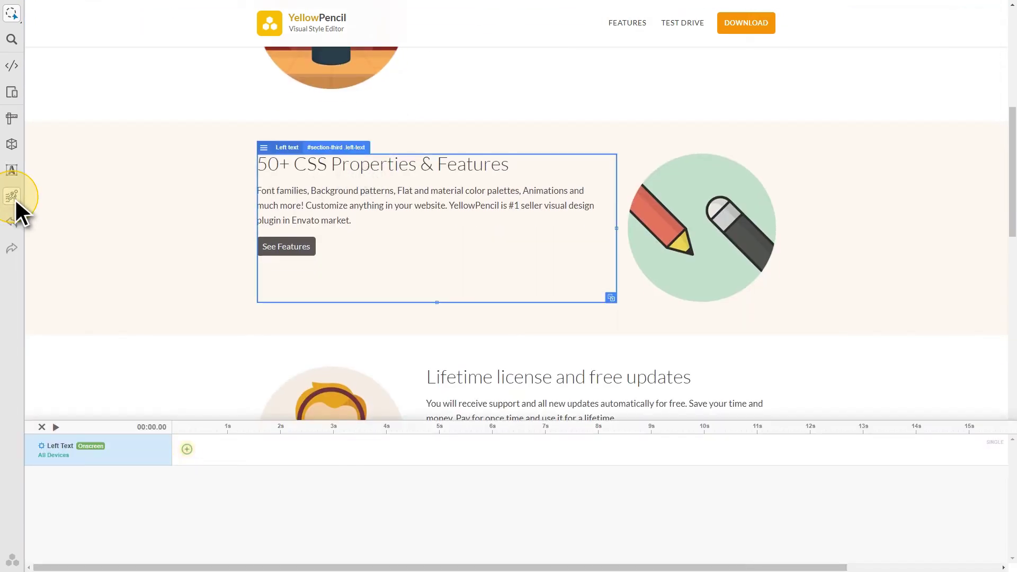
pyautogui.click(186, 449)
pyautogui.click(188, 534)
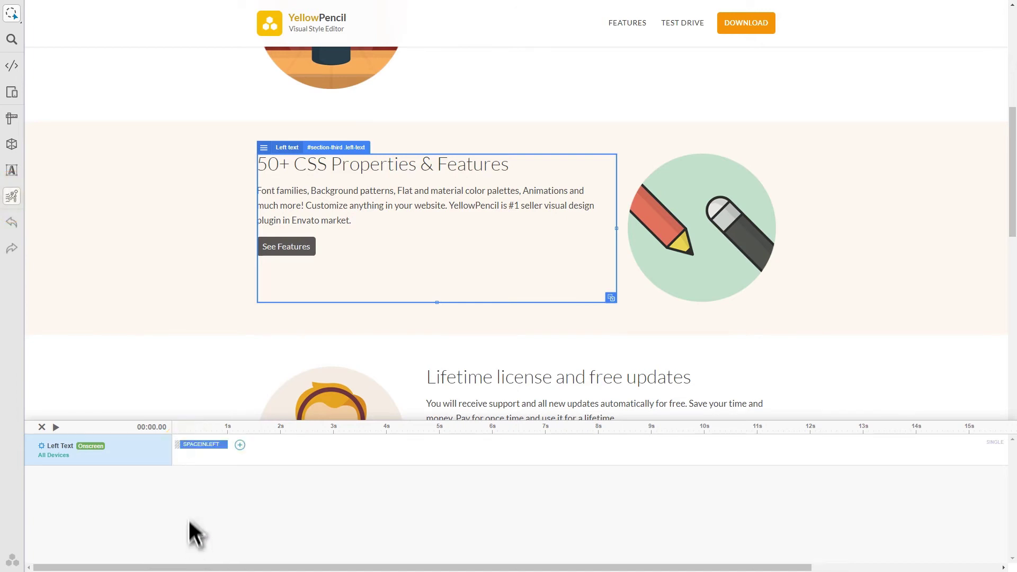
pyautogui.moveTo(183, 445); pyautogui.dragTo(186, 444)
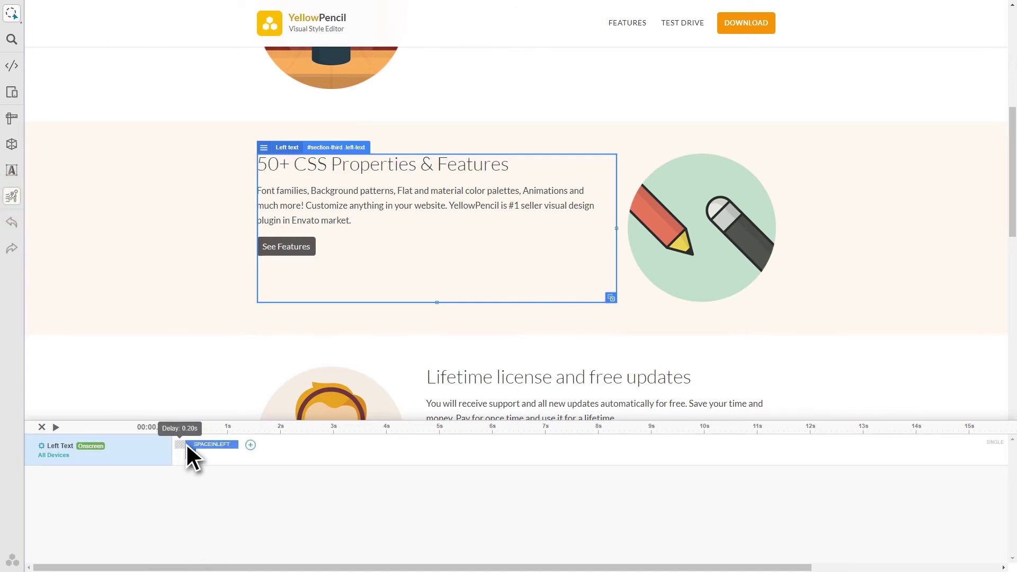
# Step: Add a spaceInUp entrance animation to the pencil-and-eraser image
pyautogui.click(713, 275)
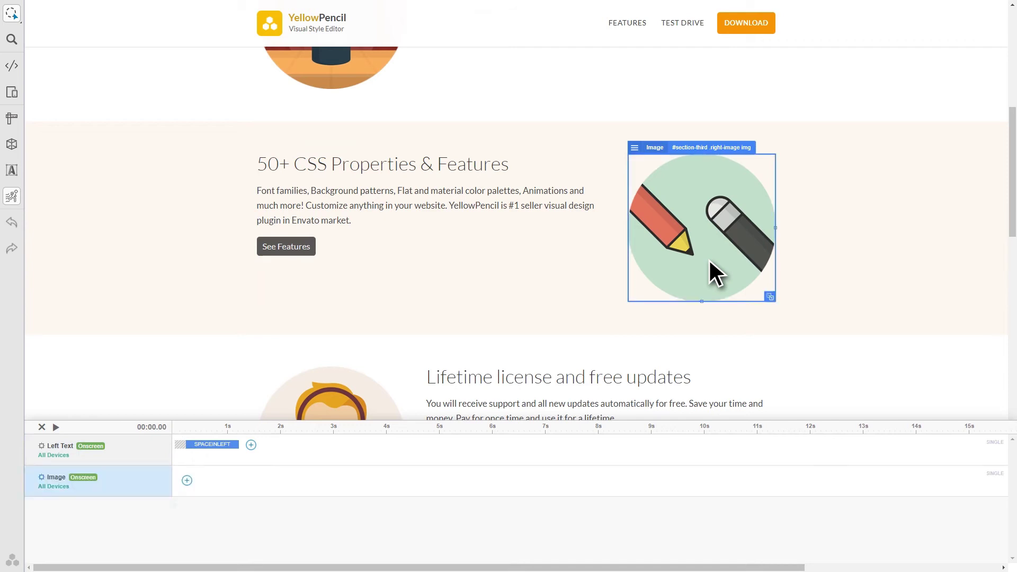
pyautogui.click(186, 480)
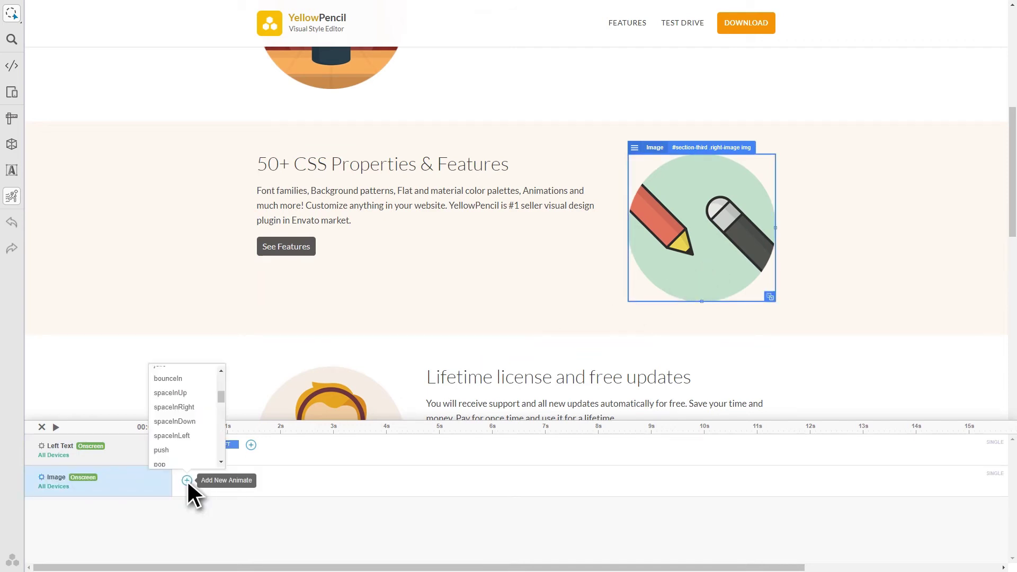
pyautogui.click(193, 404)
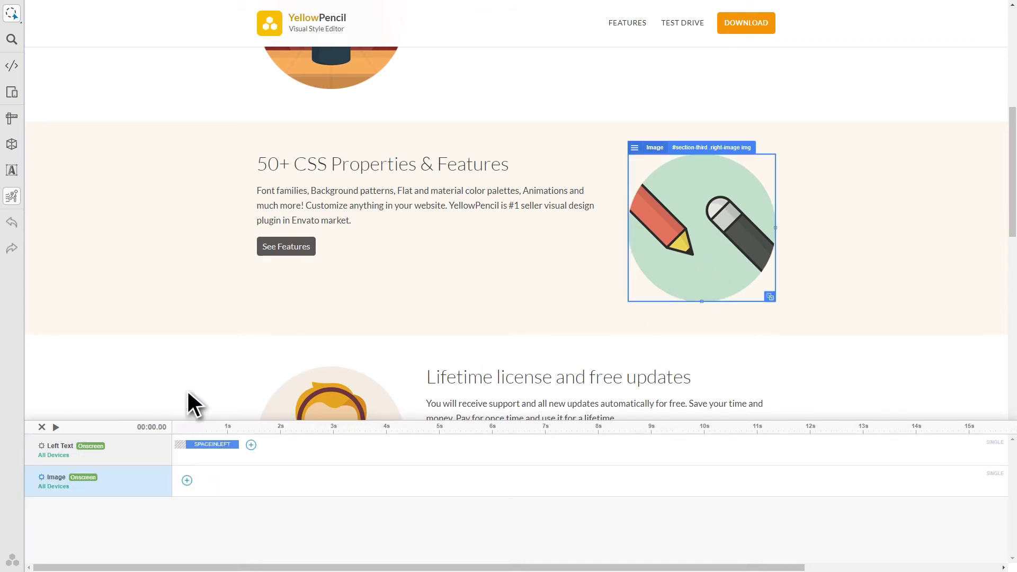
# Step: Preview the page animations, stop the preview, and close the animation timeline
pyautogui.click(55, 427)
pyautogui.click(56, 427)
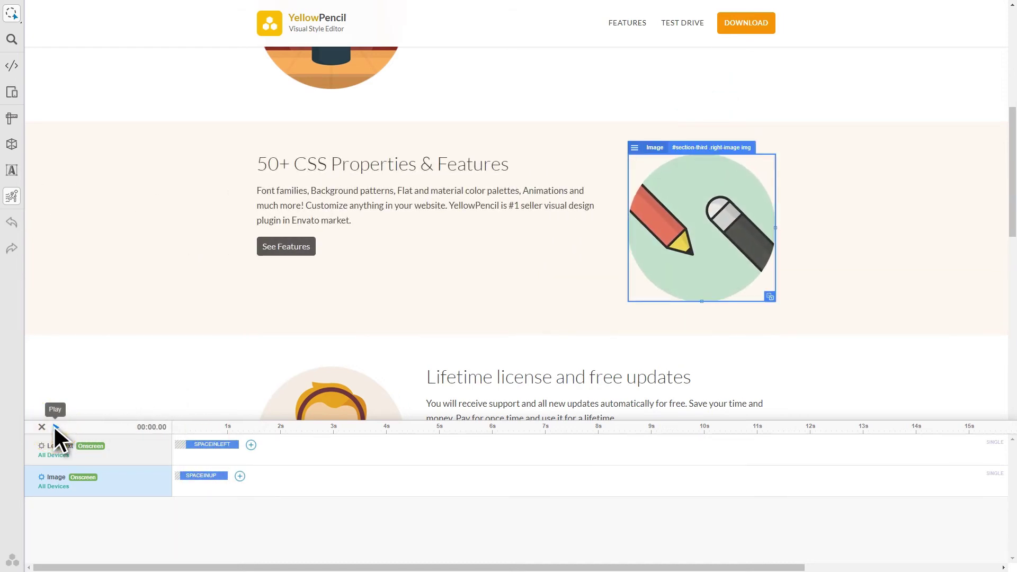
pyautogui.click(54, 427)
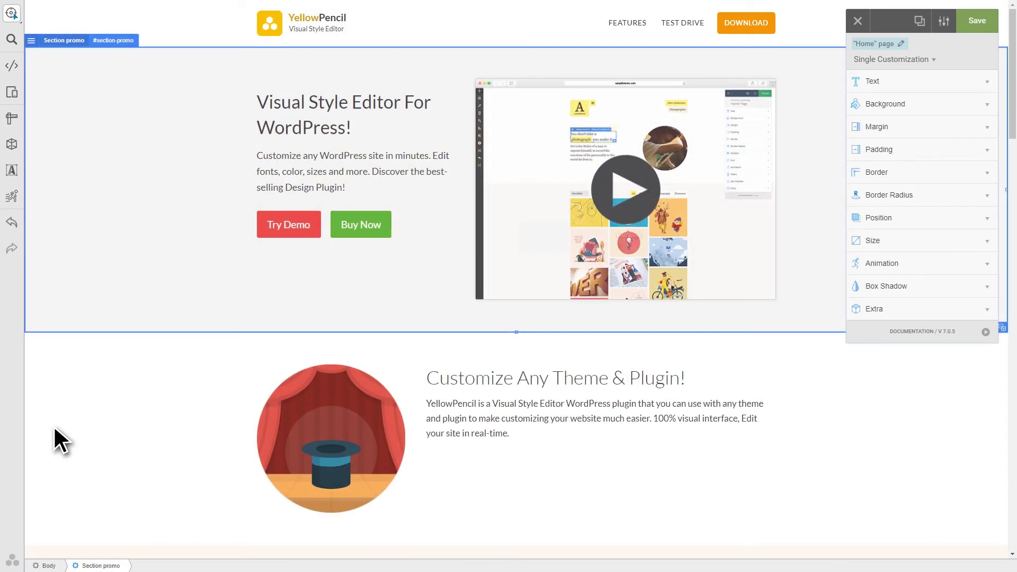
# Step: Clear the selection, then step through the hat image and Try Demo button to the promo video image
pyautogui.press('Escape')
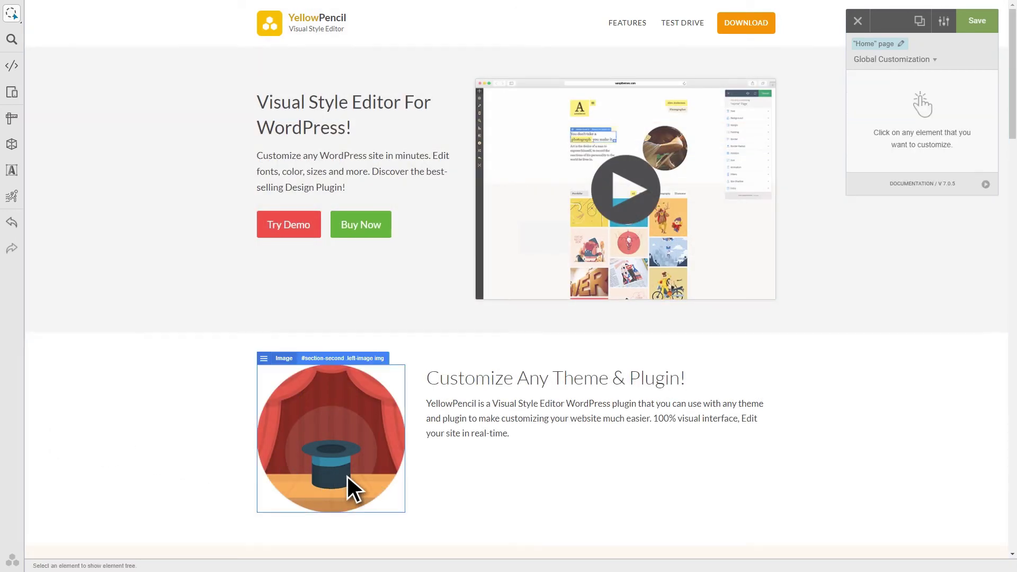
pyautogui.click(346, 475)
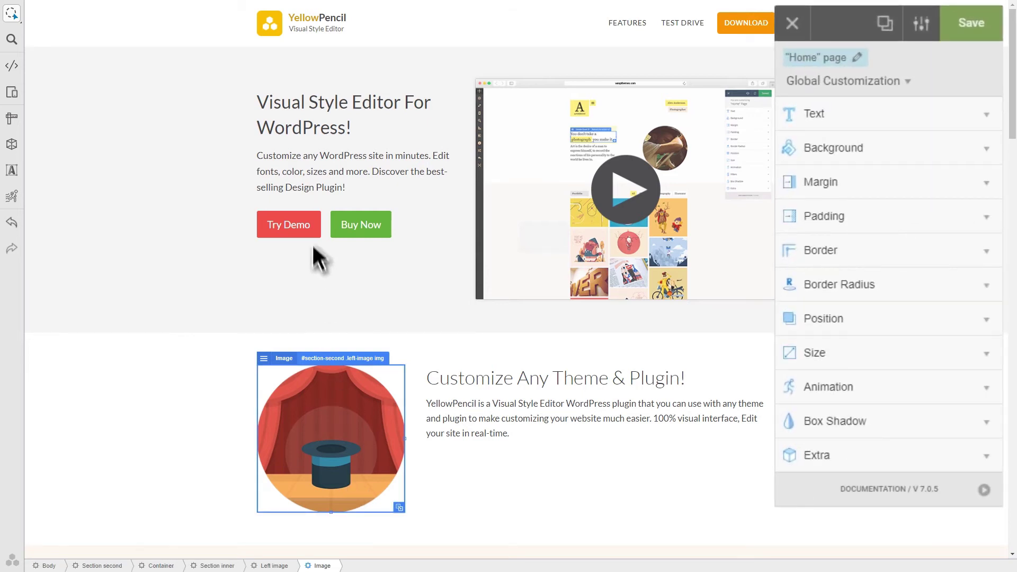
pyautogui.click(310, 227)
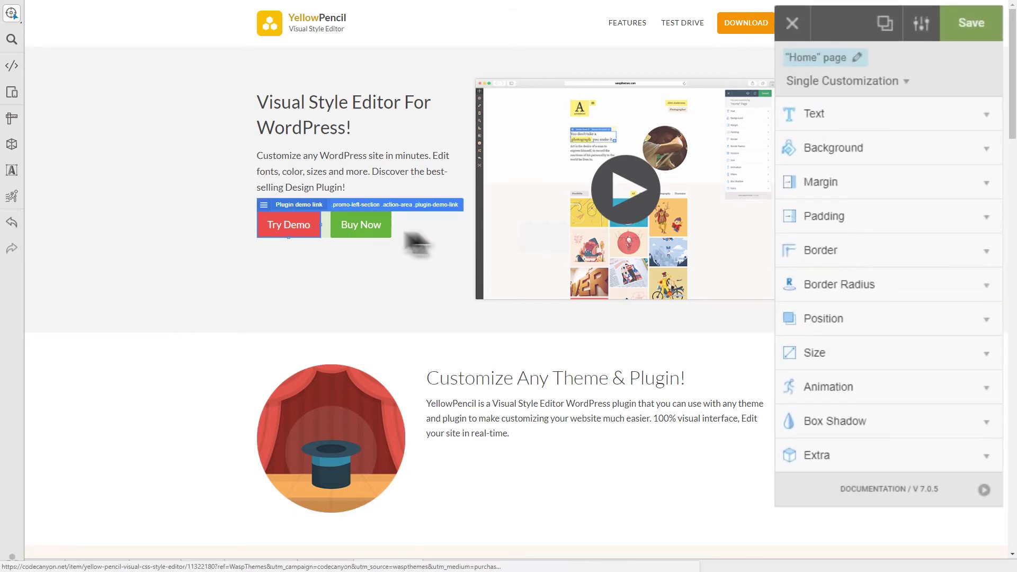
pyautogui.click(636, 224)
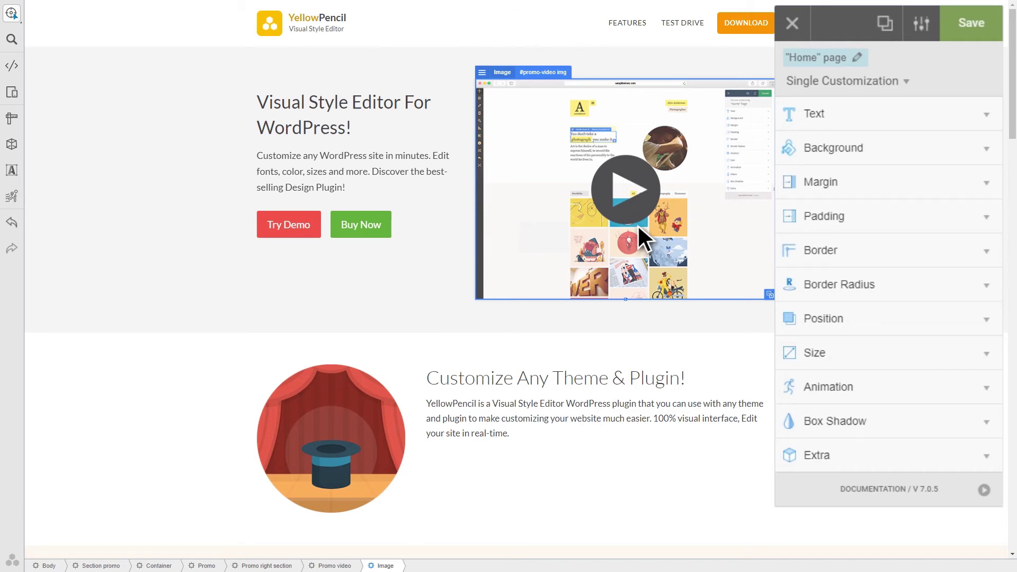
# Step: Set the Home page as the target with Single customizing type and continue
pyautogui.click(902, 45)
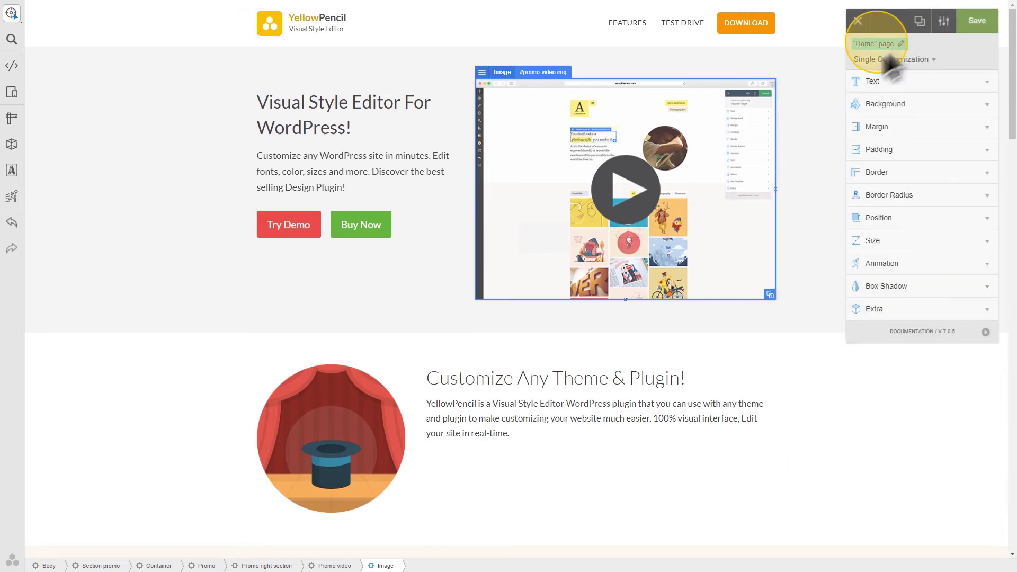
pyautogui.click(593, 220)
pyautogui.scroll(-5, 573, 296)
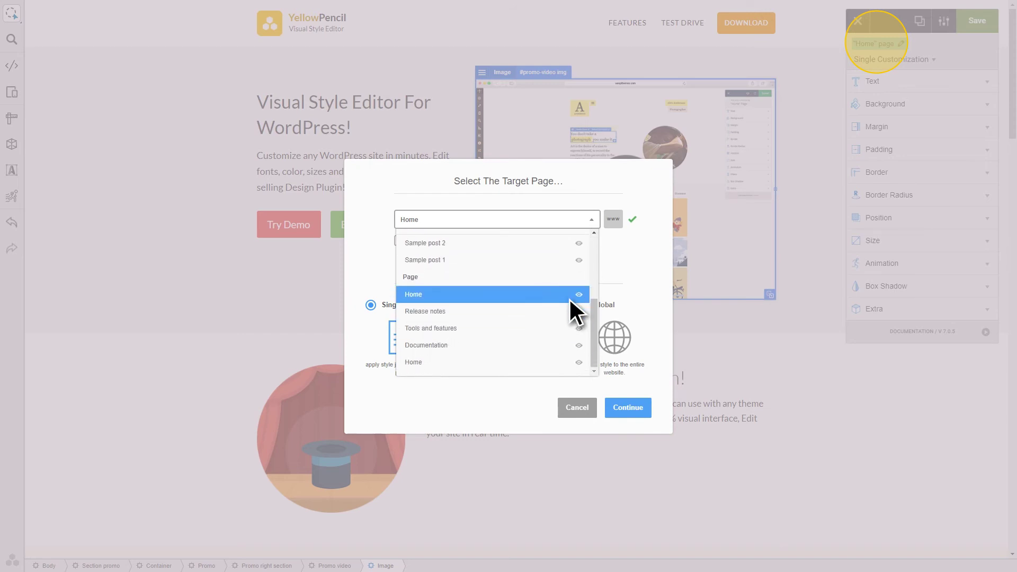
pyautogui.click(568, 298)
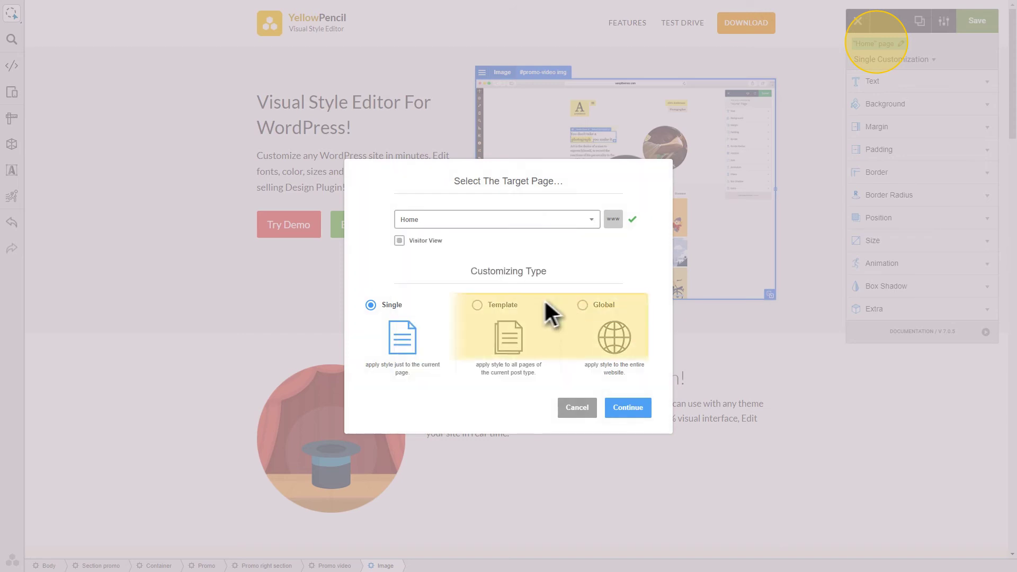
pyautogui.click(477, 305)
pyautogui.click(583, 304)
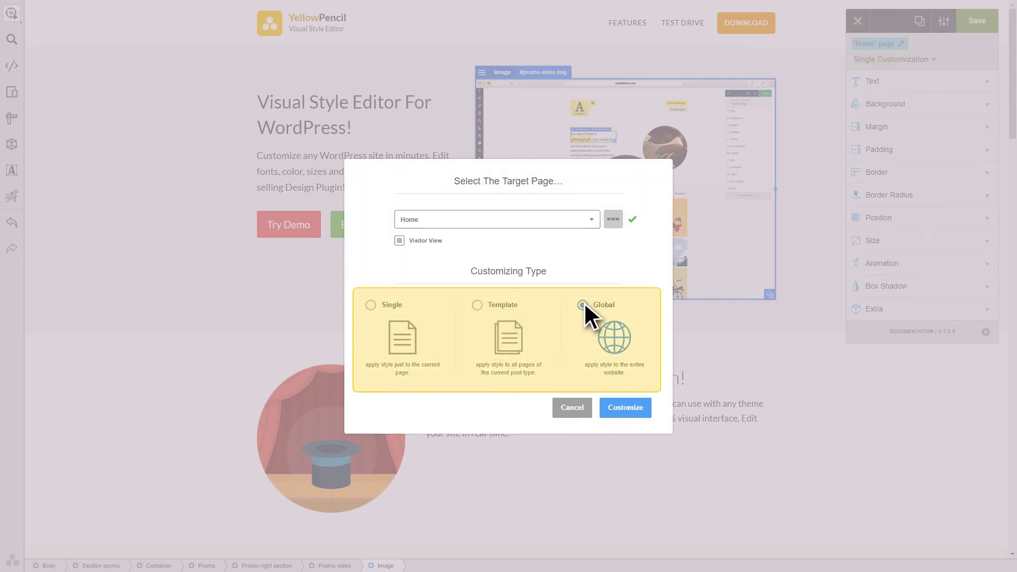
pyautogui.click(371, 305)
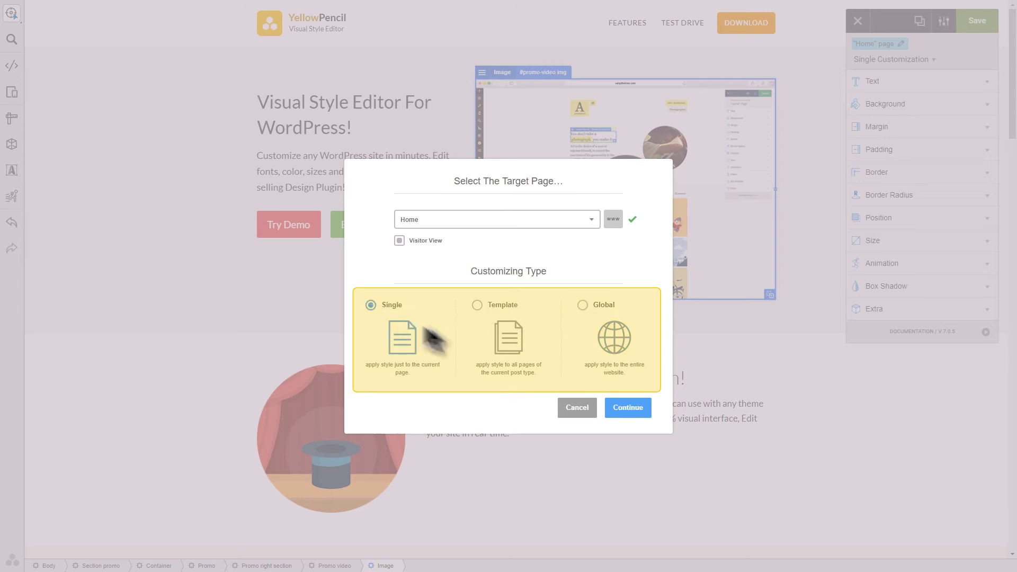
pyautogui.click(641, 409)
# Step: Change the hero heading's font family to Lilita One
pyautogui.click(887, 83)
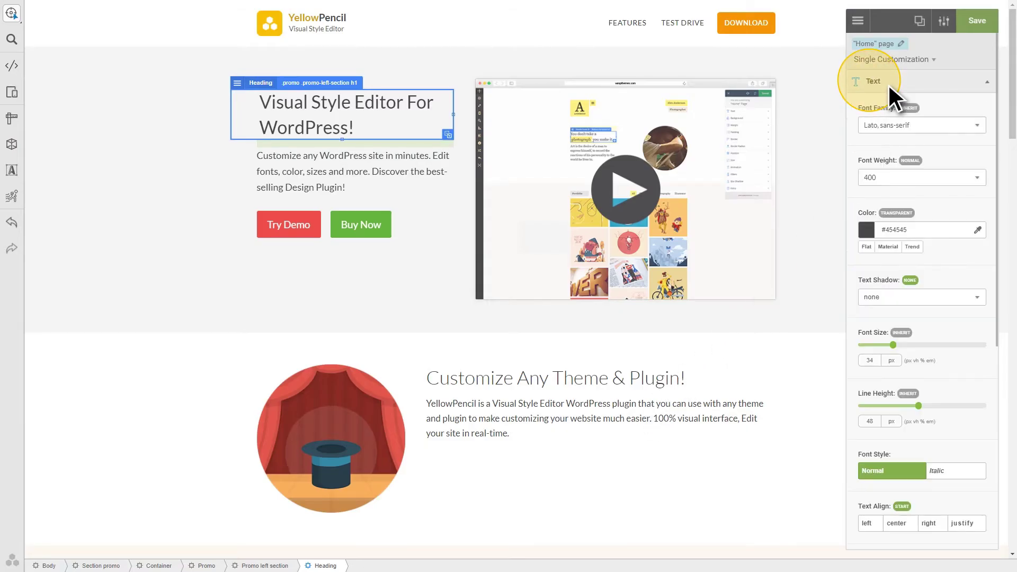
pyautogui.click(922, 123)
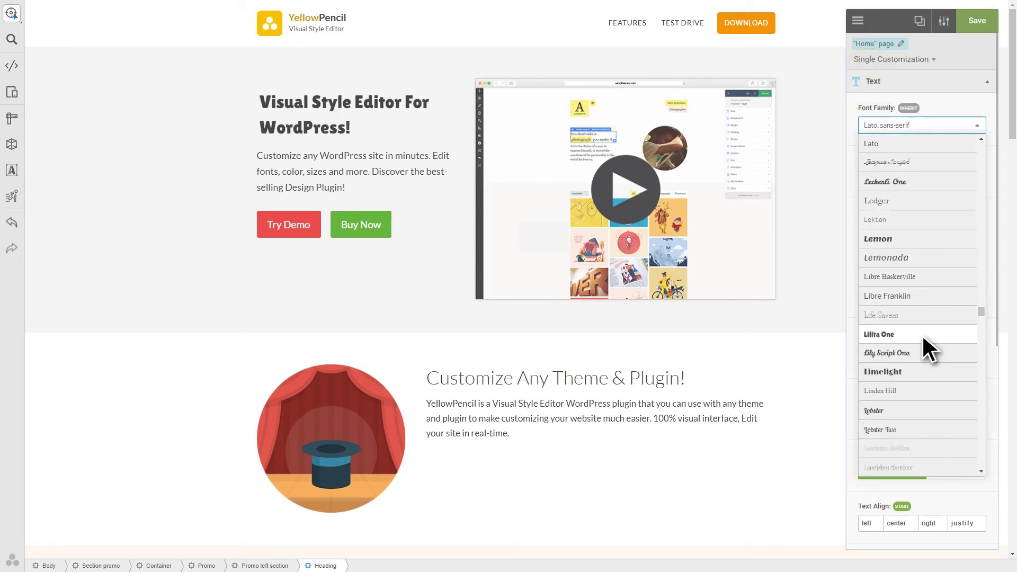
pyautogui.click(928, 349)
pyautogui.scroll(-6, 923, 337)
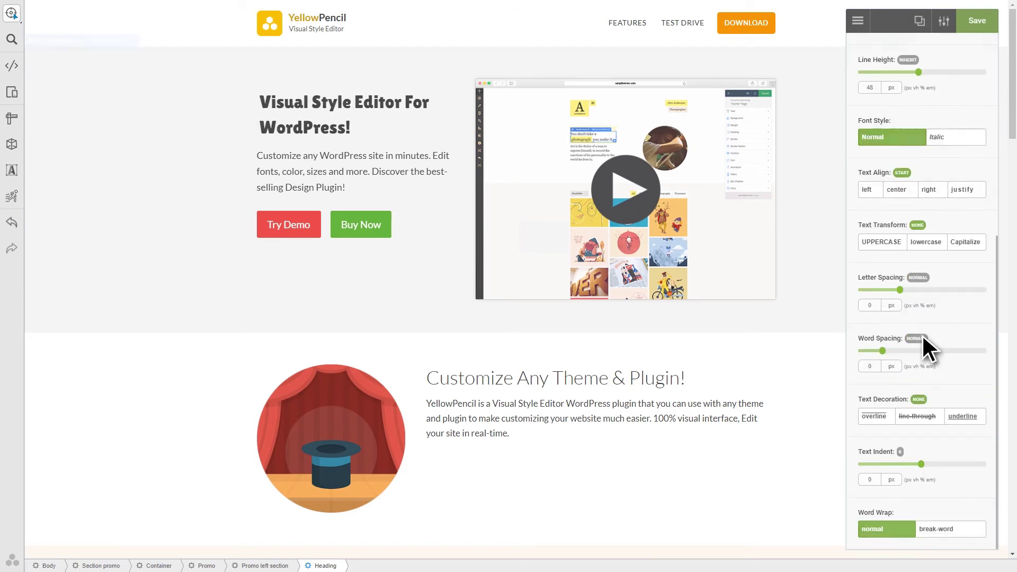
# Step: Style the Lifetime license heading: weight 400, Libre Baskerville, 46px size, 54.6px line height
pyautogui.press('Escape')
pyautogui.scroll(-10, 914, 342)
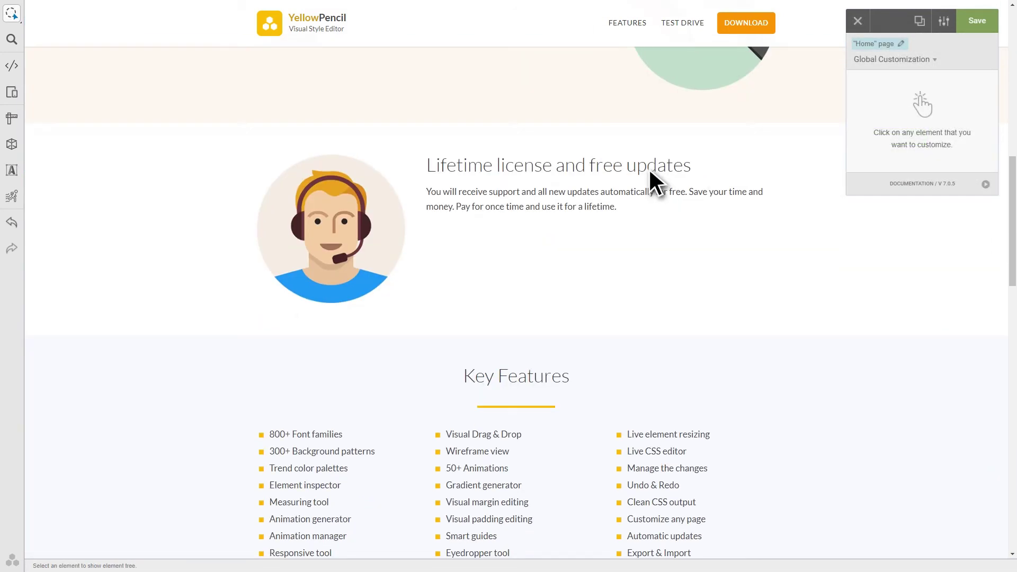
pyautogui.click(649, 168)
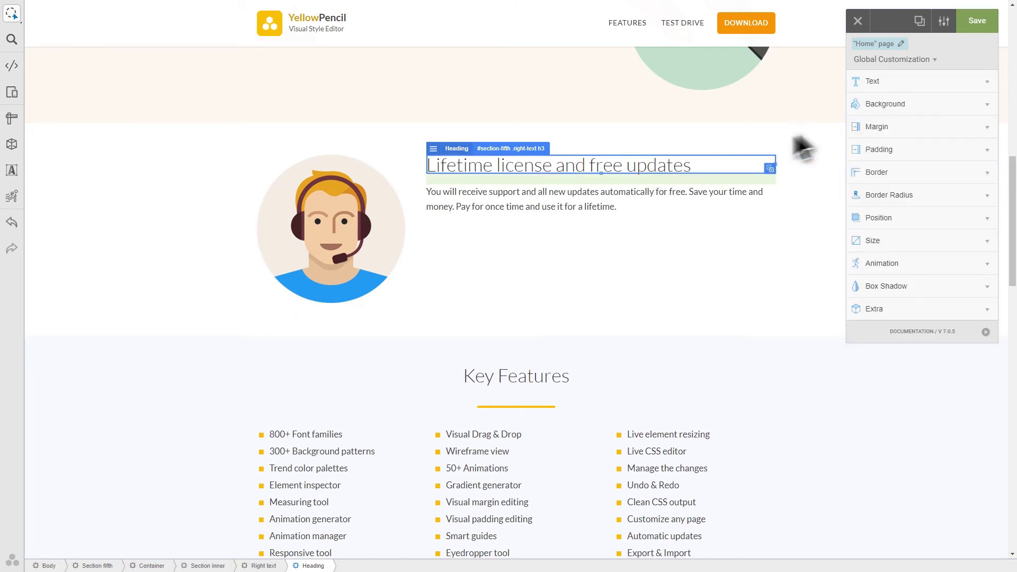
pyautogui.click(923, 84)
pyautogui.click(981, 178)
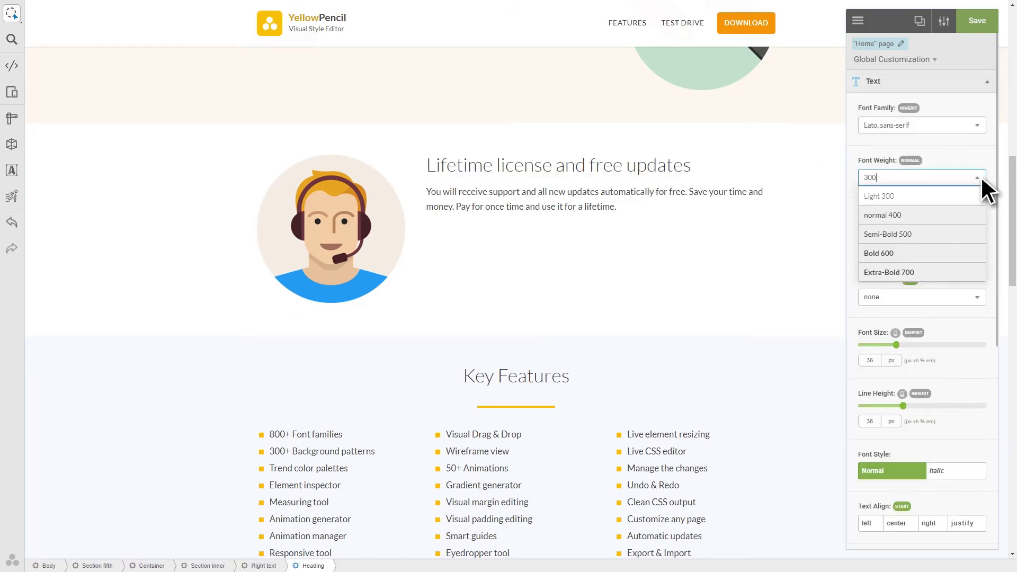
pyautogui.click(963, 214)
pyautogui.click(962, 133)
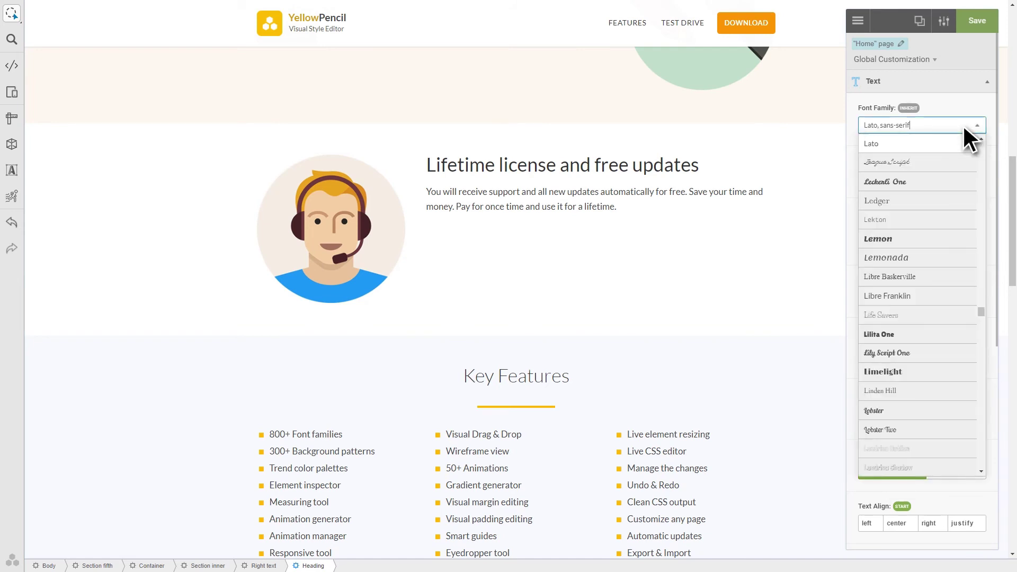
pyautogui.click(965, 286)
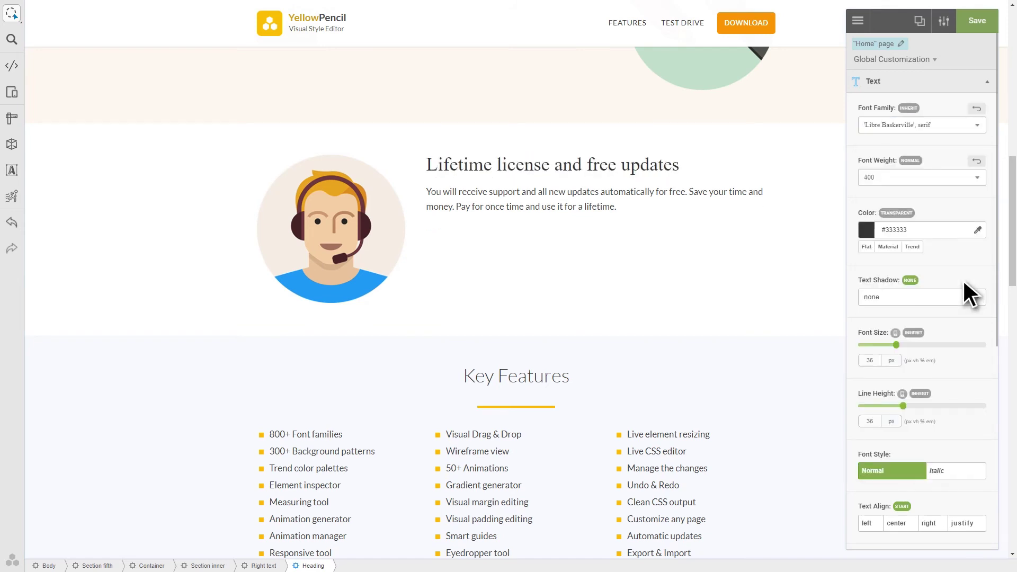
pyautogui.moveTo(896, 345); pyautogui.dragTo(911, 345)
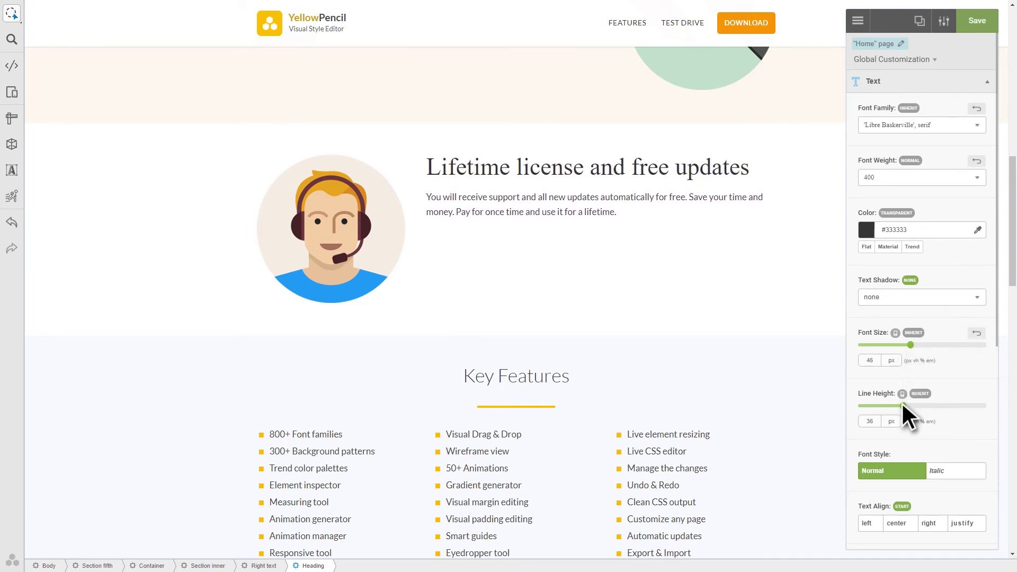
pyautogui.moveTo(902, 405); pyautogui.dragTo(945, 406)
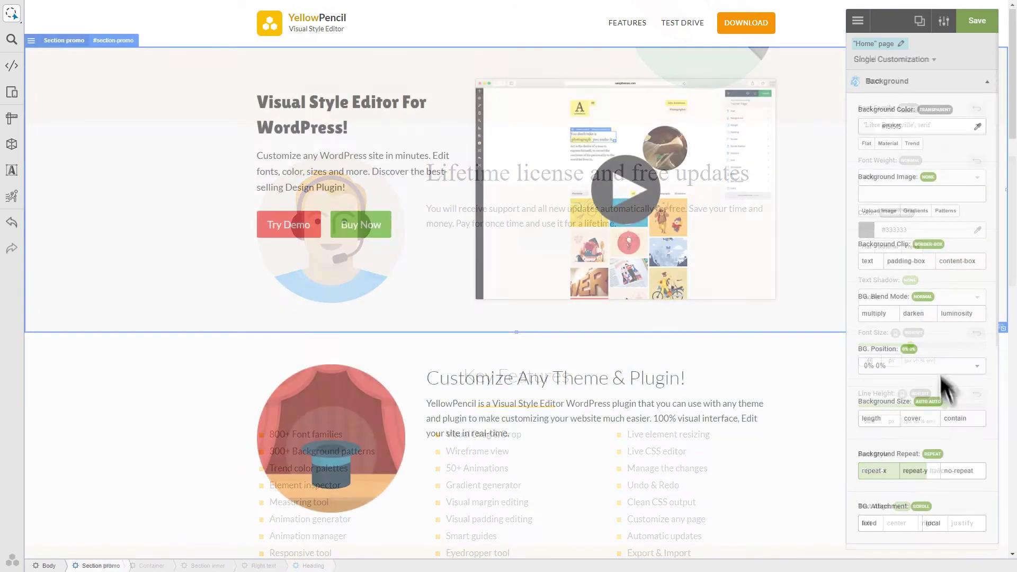
# Step: Try a Material blue and then a Copper gradient background on the promo section
pyautogui.click(894, 143)
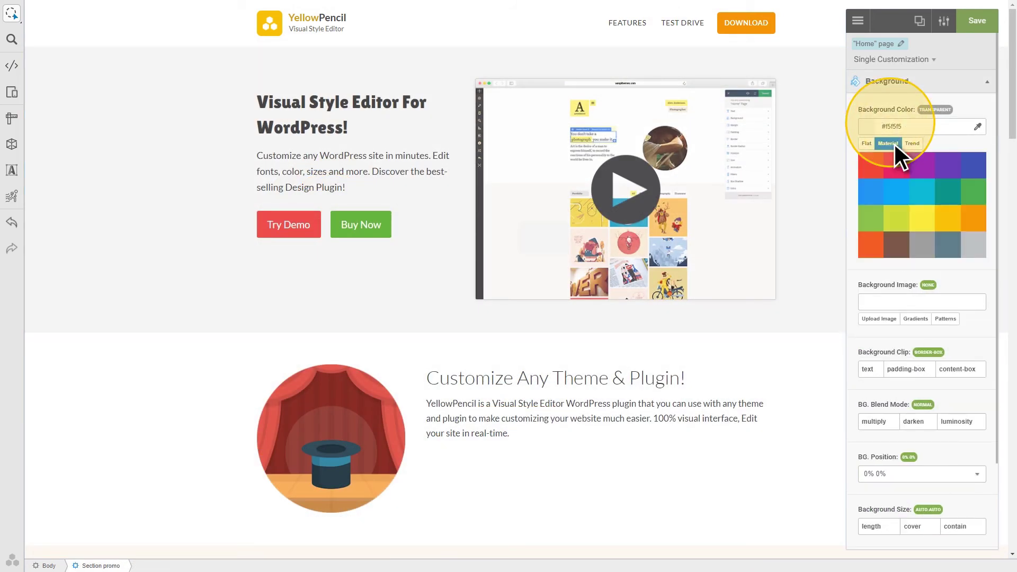
pyautogui.click(895, 192)
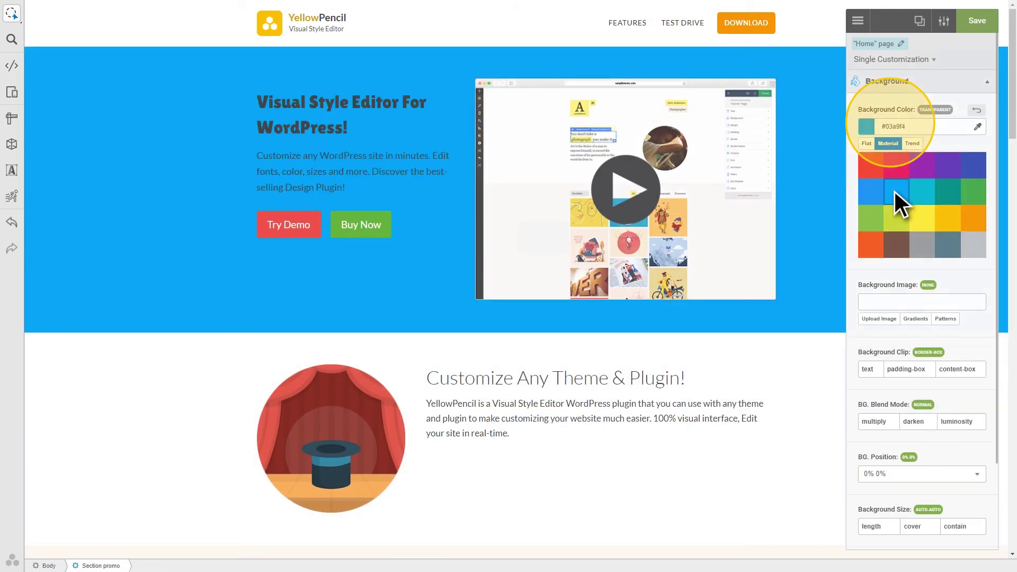
pyautogui.click(914, 315)
pyautogui.click(917, 294)
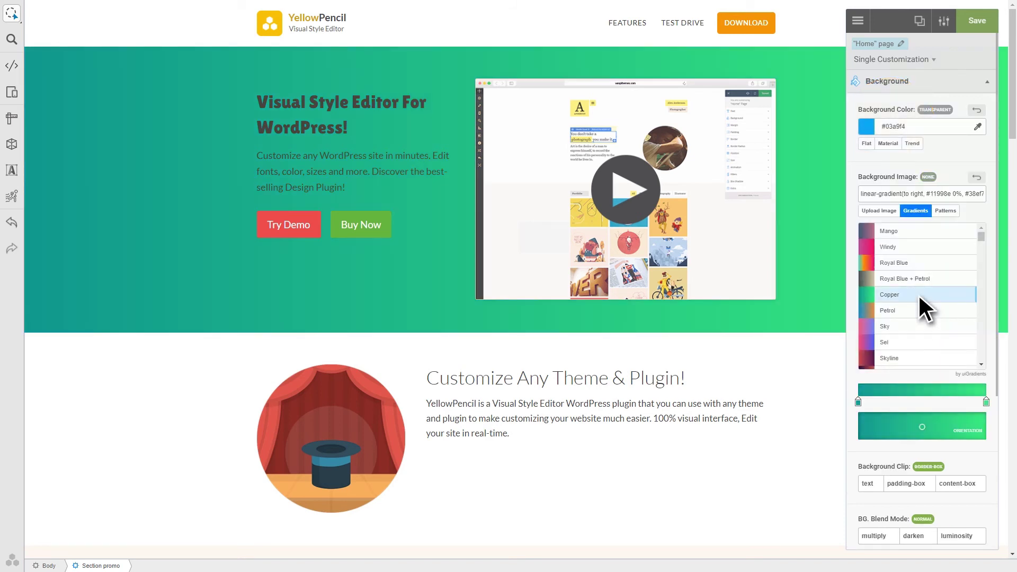
# Step: Give the hero heading a Copper gradient background clipped to its text
pyautogui.click(419, 124)
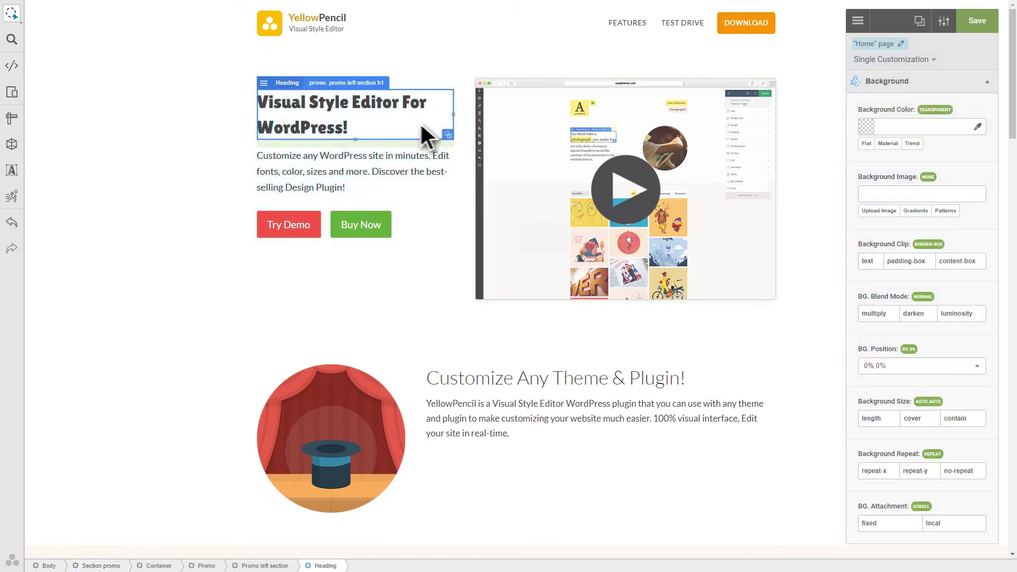
pyautogui.click(915, 211)
pyautogui.click(927, 294)
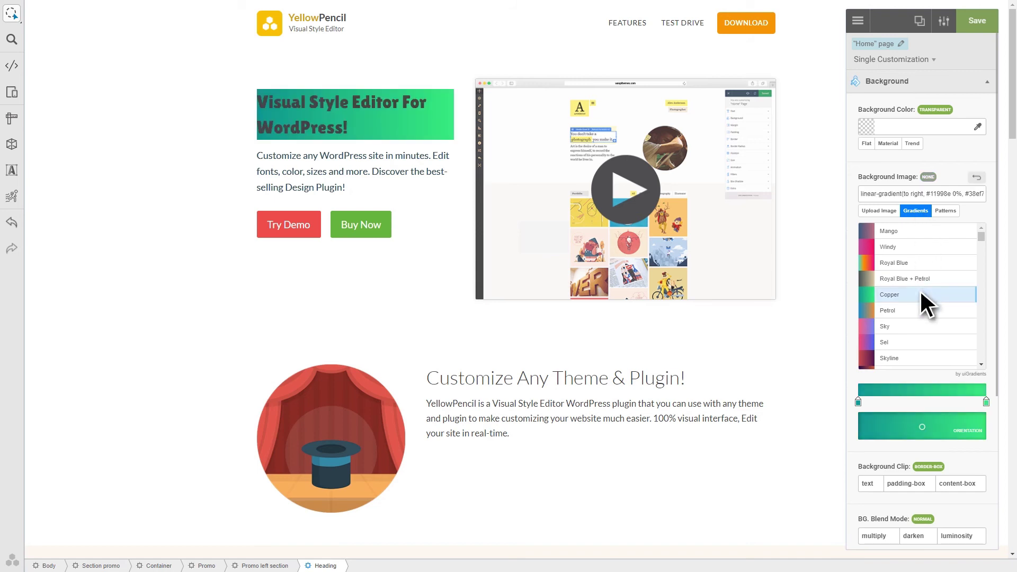
pyautogui.click(917, 210)
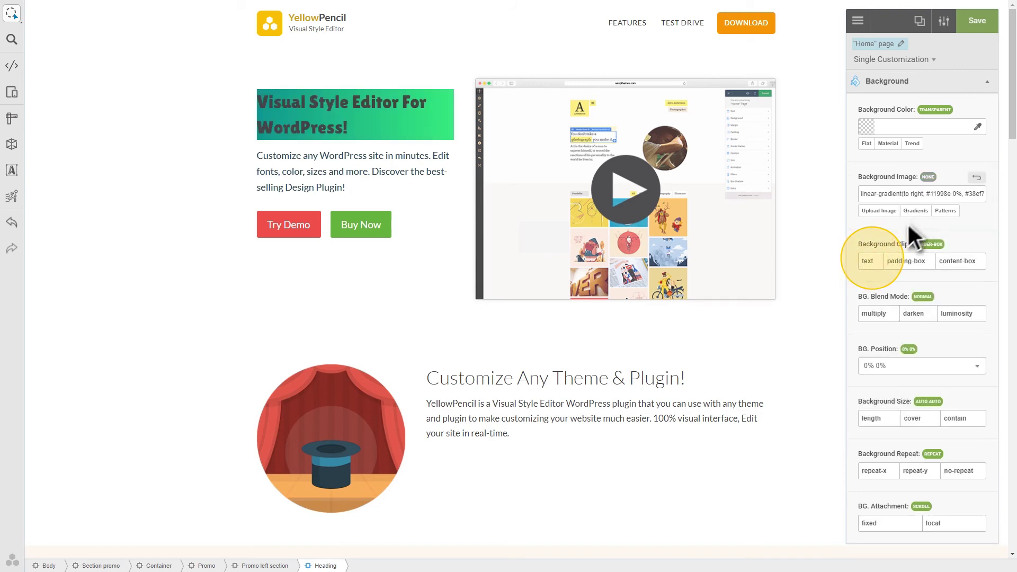
pyautogui.click(869, 260)
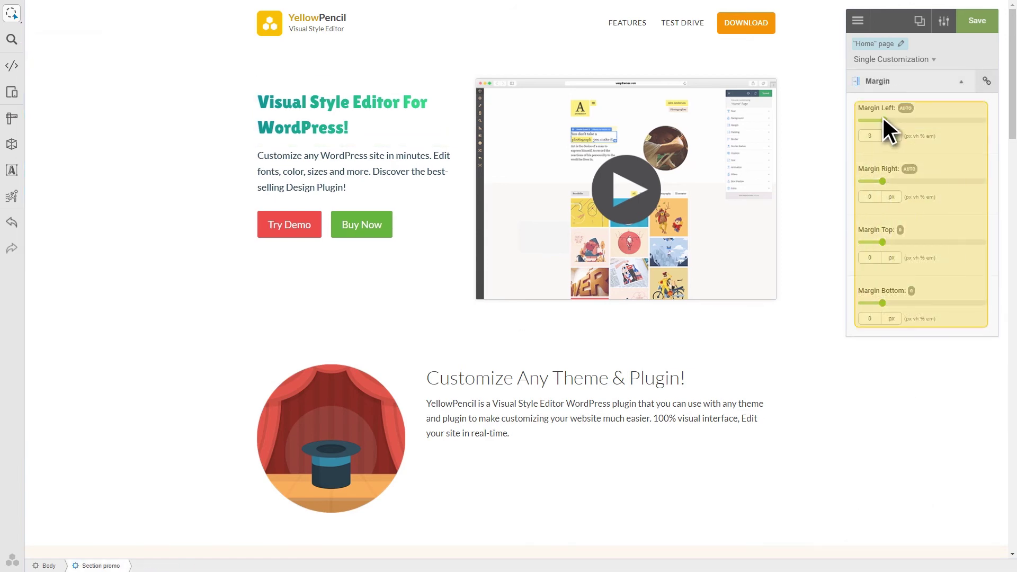
# Step: Give the promo section a 49 px left margin, then raise its top padding, undo and redo
pyautogui.moveTo(883, 118); pyautogui.dragTo(908, 119)
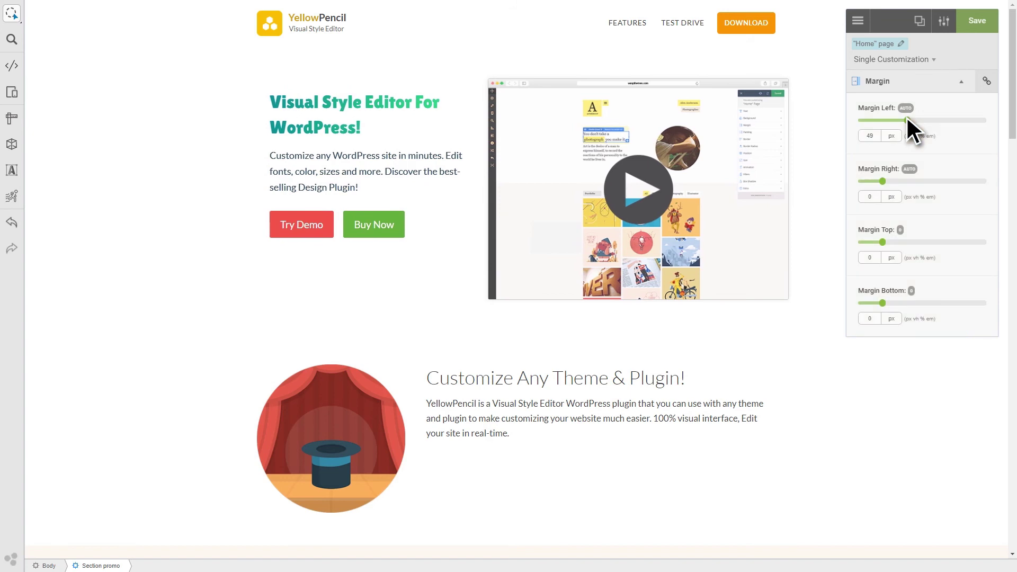
pyautogui.click(962, 81)
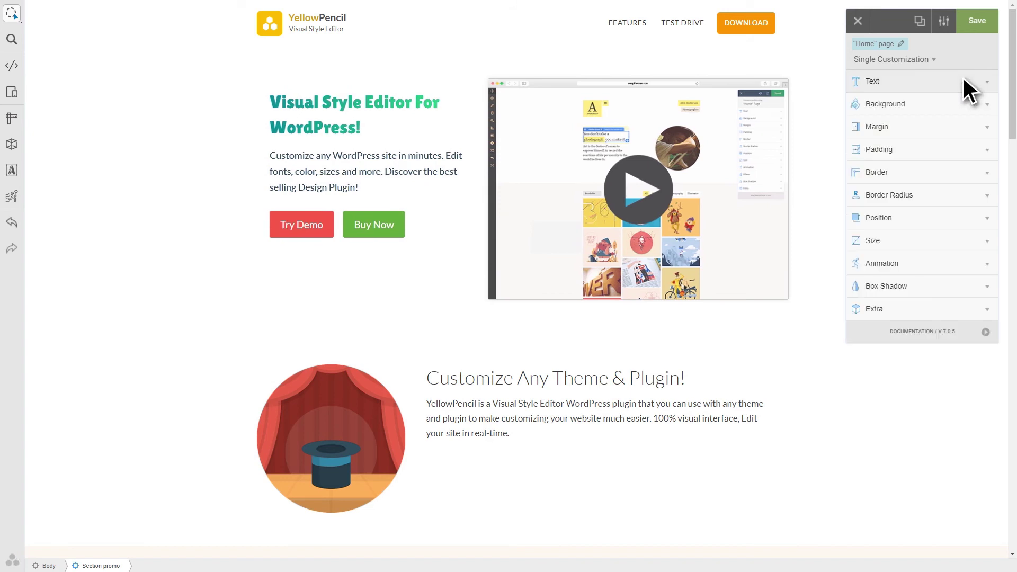
pyautogui.click(963, 150)
pyautogui.moveTo(908, 241); pyautogui.dragTo(951, 242)
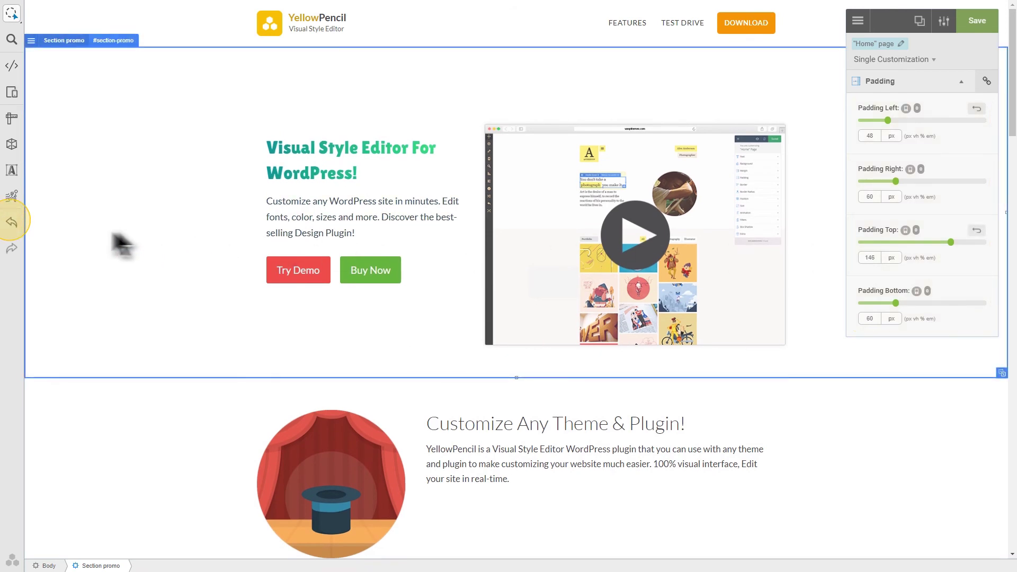
pyautogui.click(10, 225)
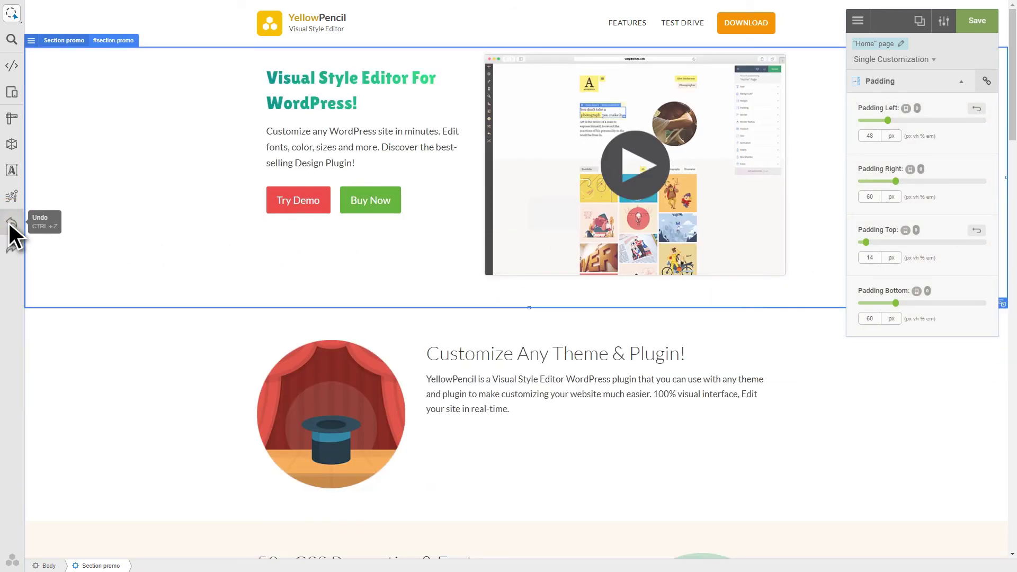
pyautogui.click(11, 249)
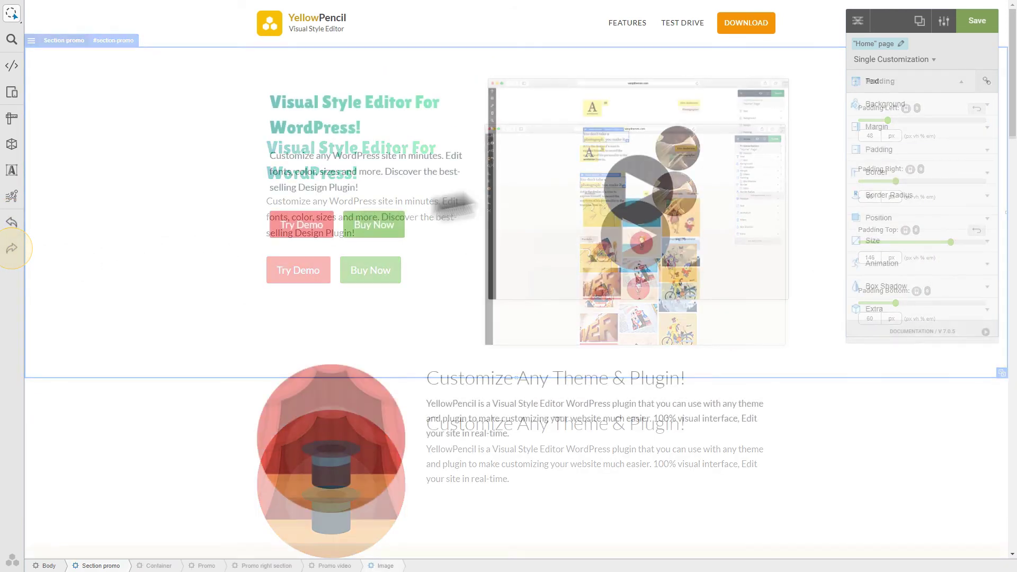
# Step: Round all four corners of the video image to 50 px
pyautogui.click(954, 196)
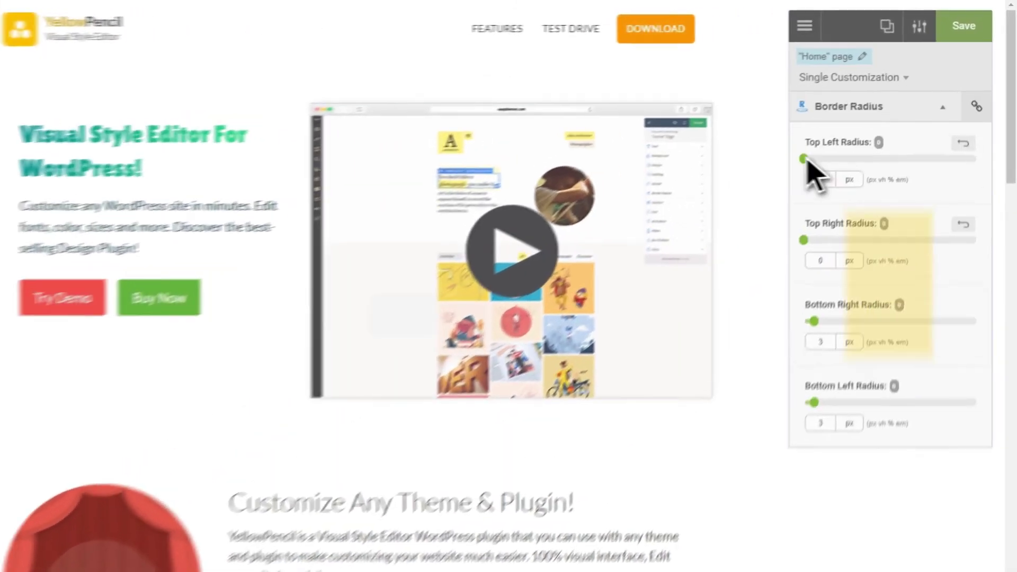
pyautogui.moveTo(858, 120); pyautogui.dragTo(914, 120)
pyautogui.moveTo(868, 173); pyautogui.dragTo(971, 172)
pyautogui.moveTo(783, 262); pyautogui.dragTo(971, 262)
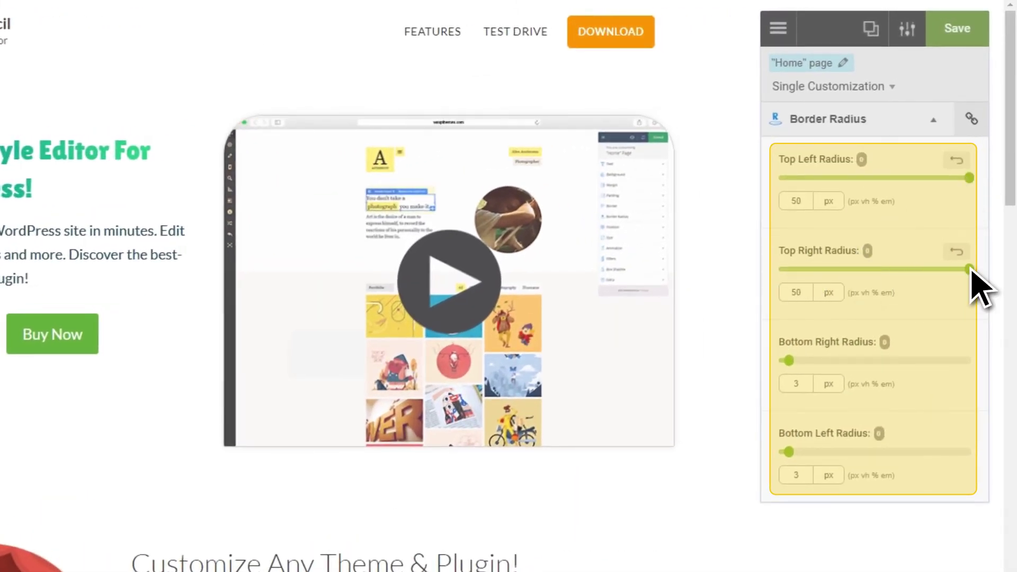
pyautogui.moveTo(788, 360); pyautogui.dragTo(972, 361)
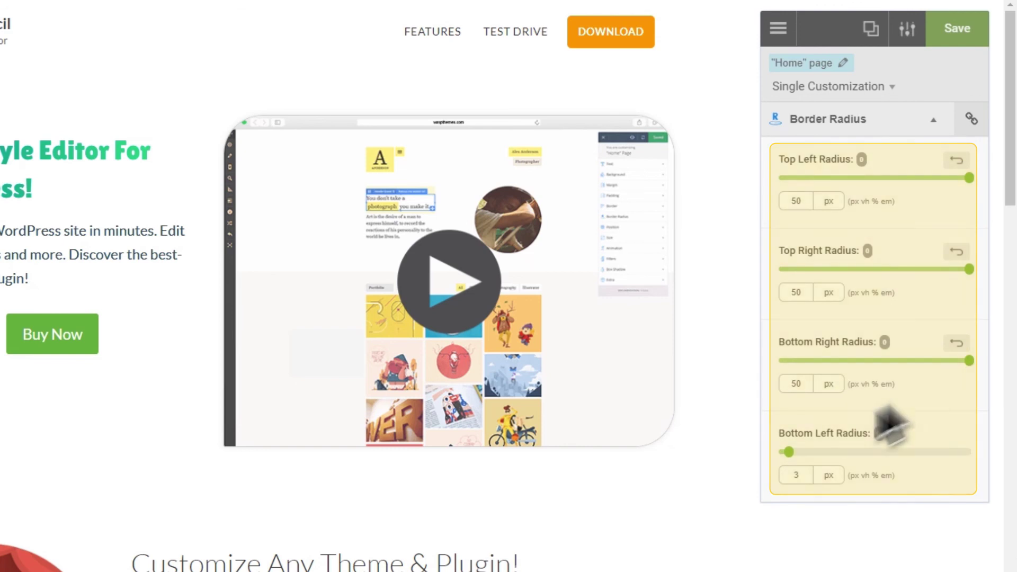
pyautogui.moveTo(789, 452); pyautogui.dragTo(971, 453)
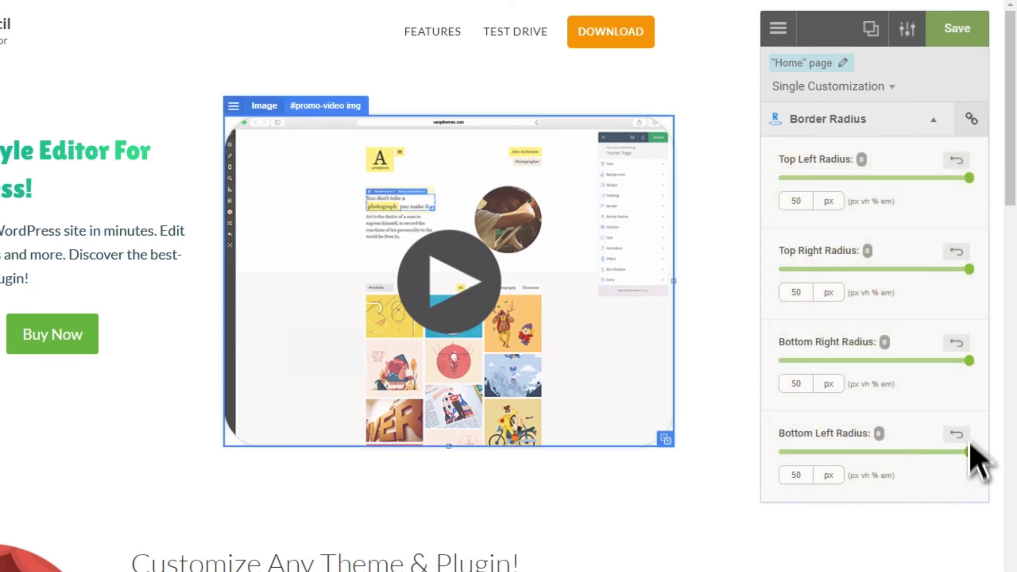
# Step: Add a box shadow to the video image with spread 17 and blur radius 21
pyautogui.click(935, 120)
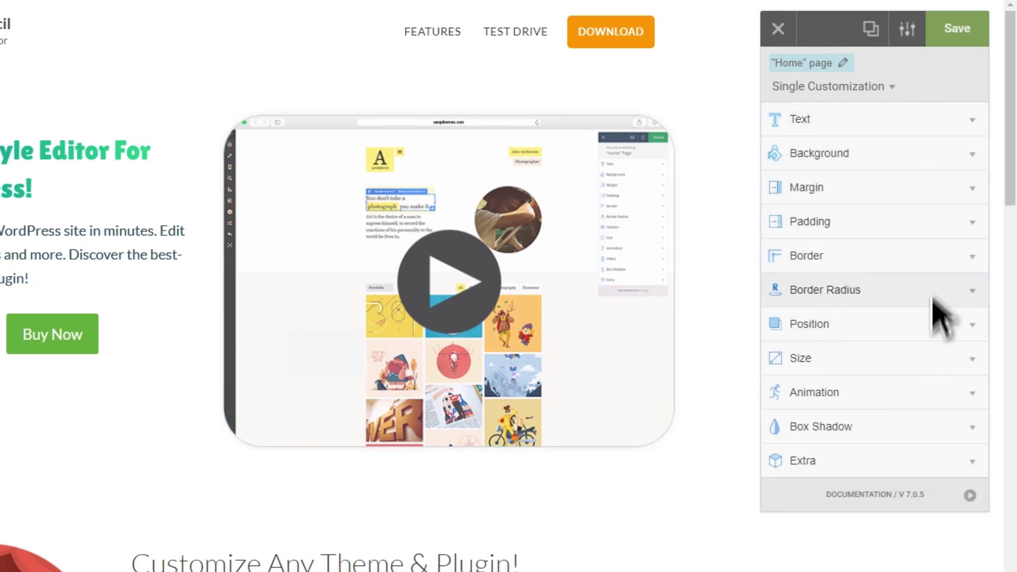
pyautogui.click(932, 426)
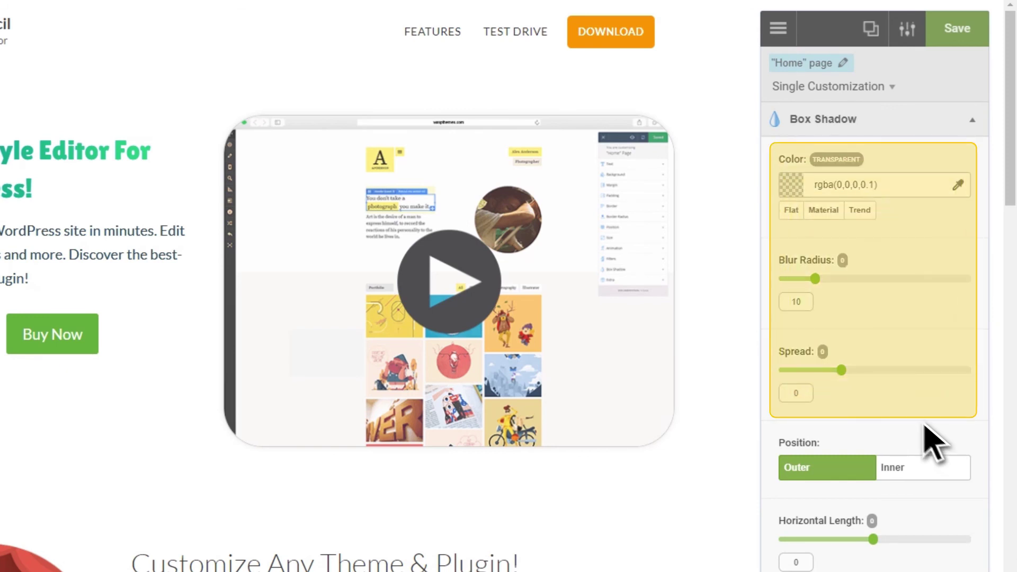
pyautogui.moveTo(842, 371); pyautogui.dragTo(862, 370)
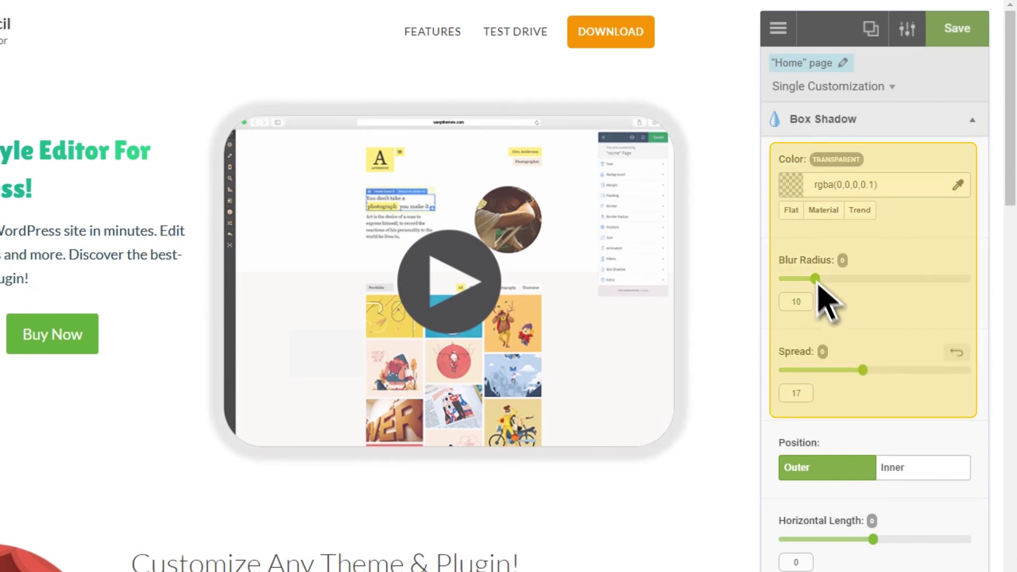
pyautogui.moveTo(816, 279); pyautogui.dragTo(838, 279)
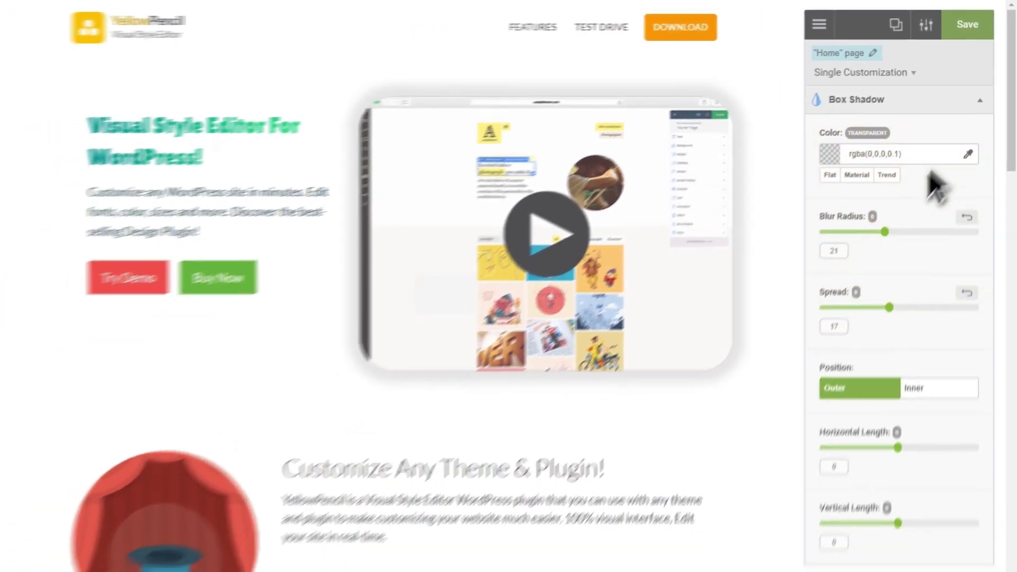
# Step: Apply the push animation to the video image and open the CSS changes review
pyautogui.click(972, 120)
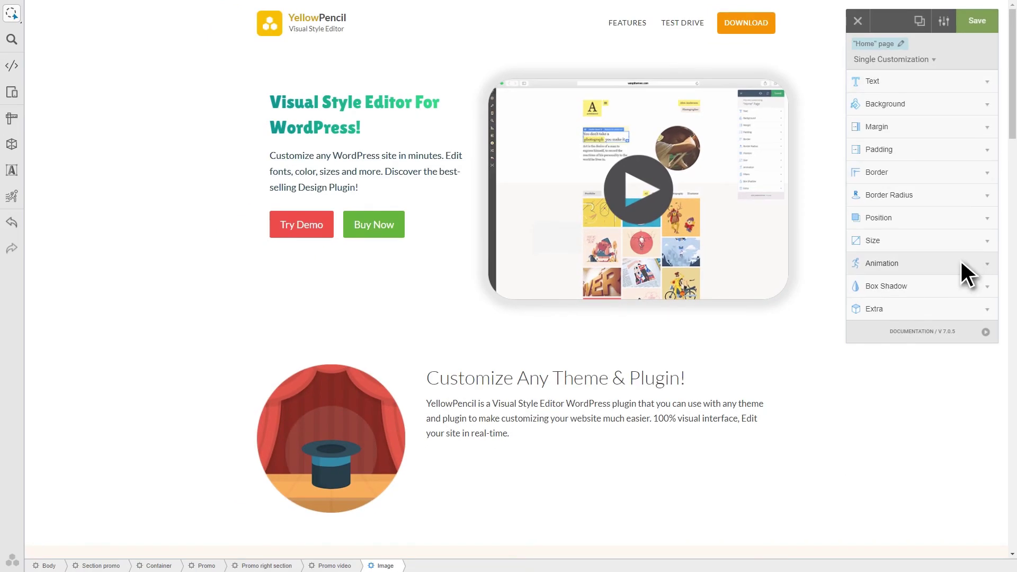
pyautogui.click(968, 264)
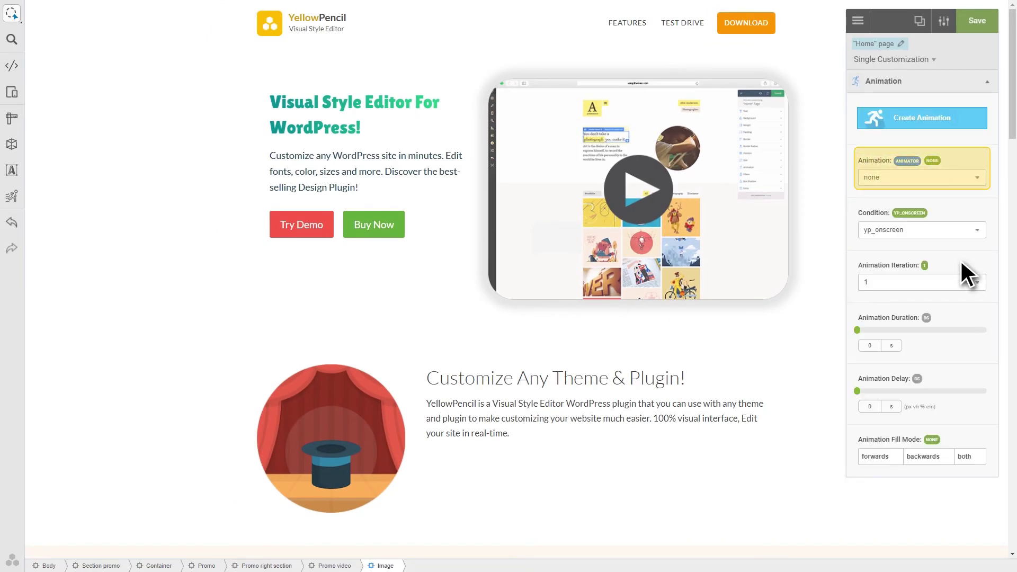
pyautogui.click(977, 177)
pyautogui.click(956, 212)
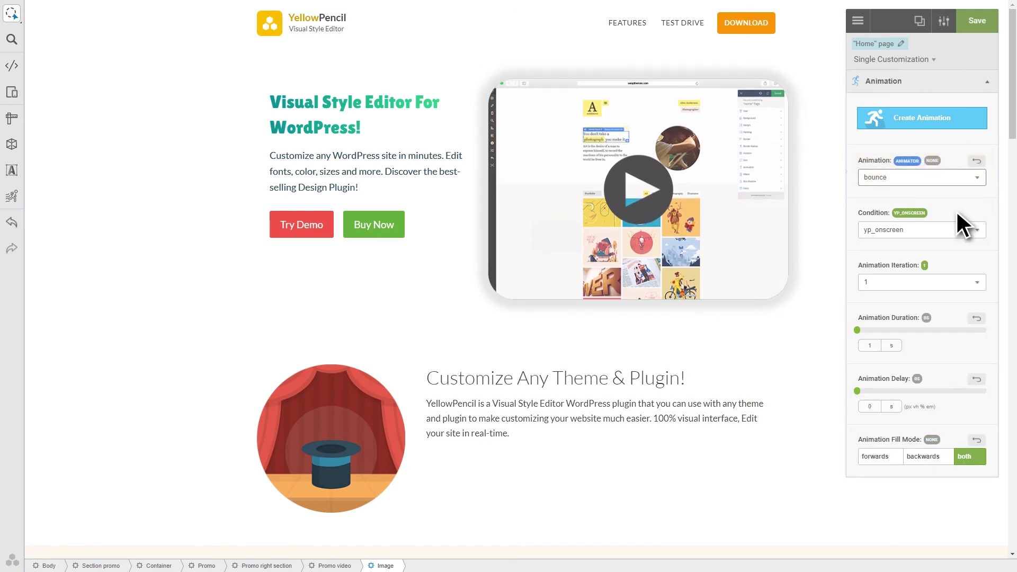
pyautogui.click(943, 21)
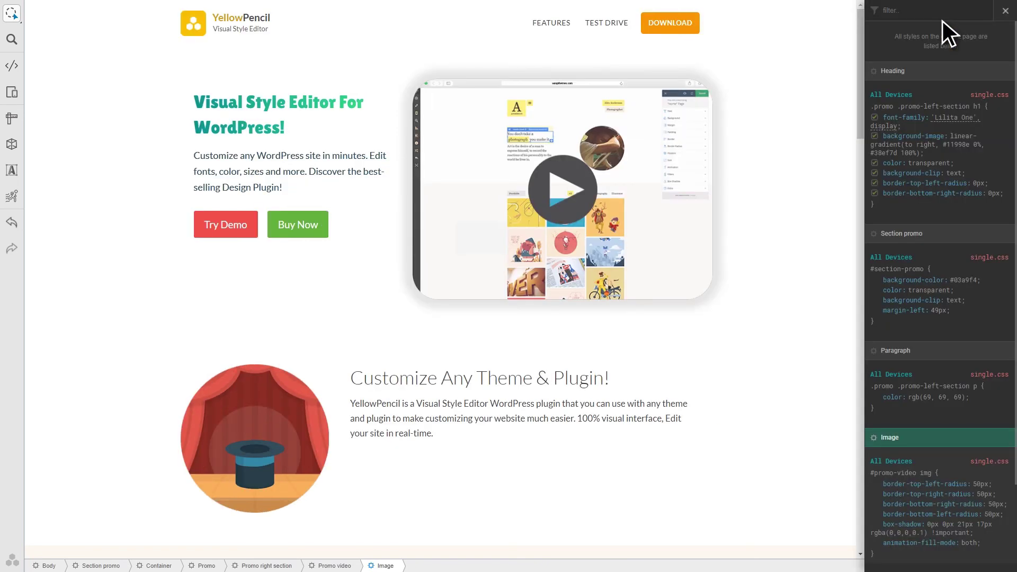
pyautogui.scroll(-2, 942, 20)
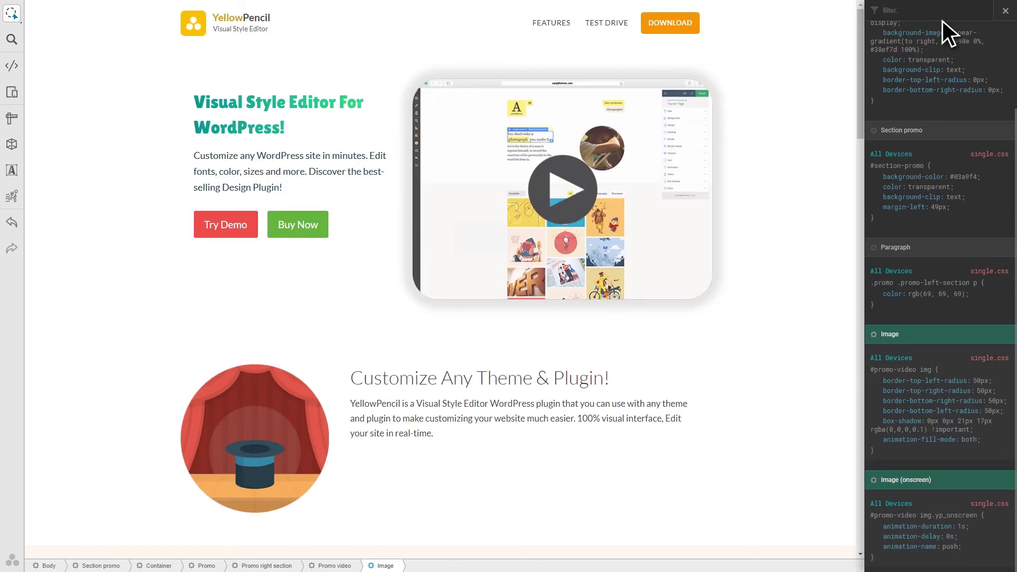
pyautogui.click(942, 20)
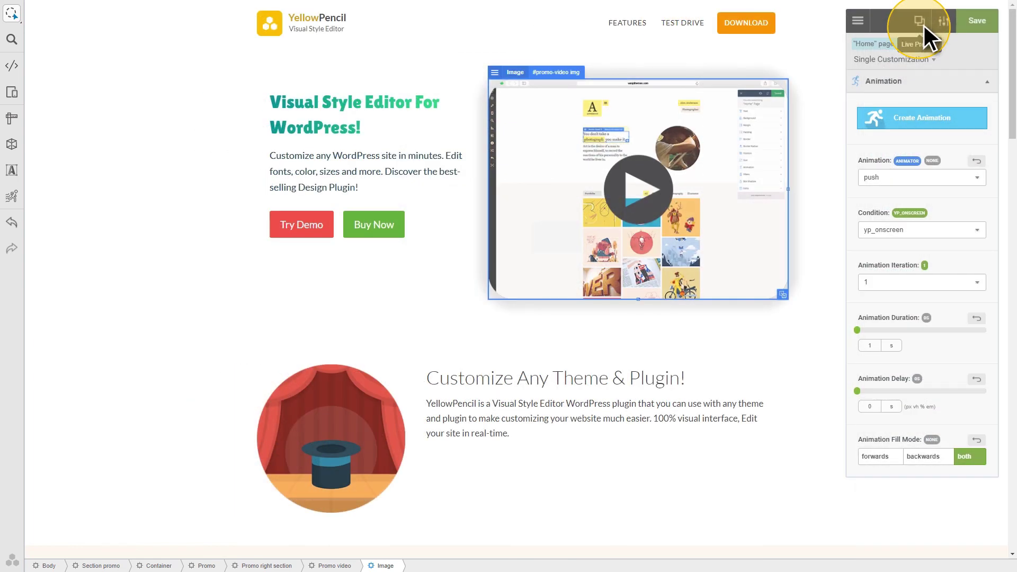
# Step: Live-preview the restyled homepage and scroll down to the 50+ CSS Properties section
pyautogui.click(924, 26)
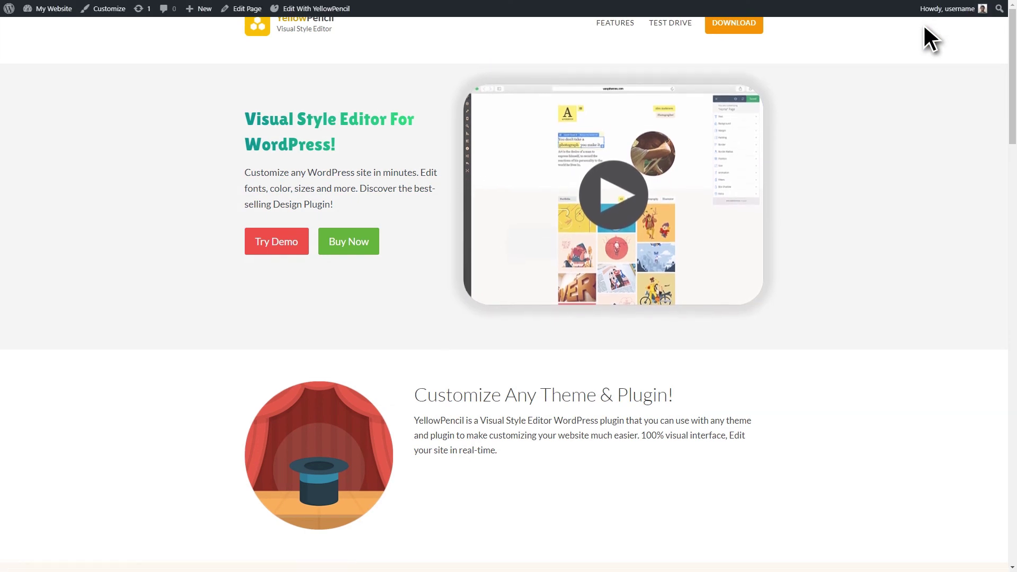
pyautogui.scroll(-4, 923, 27)
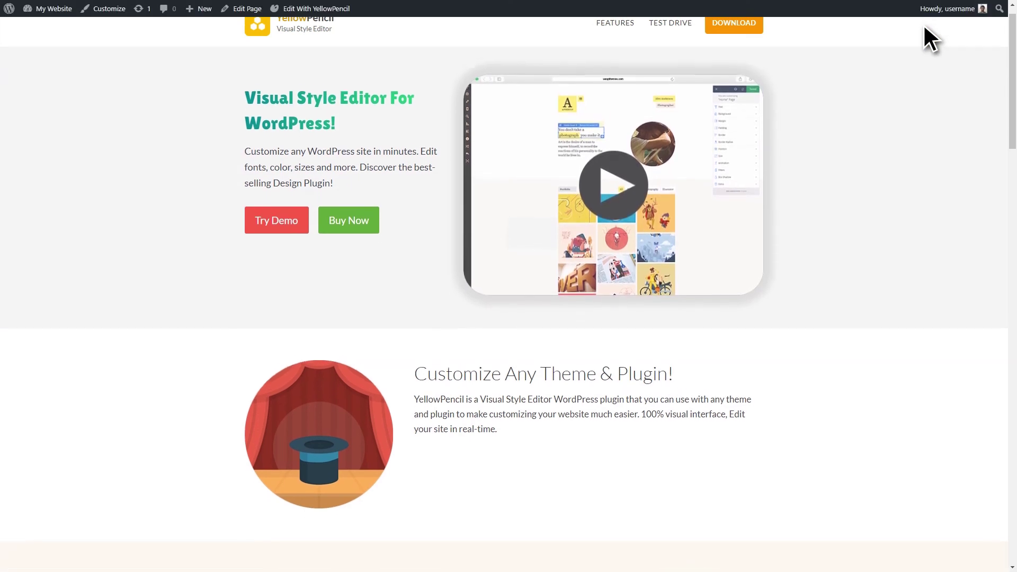
pyautogui.scroll(-4, 924, 28)
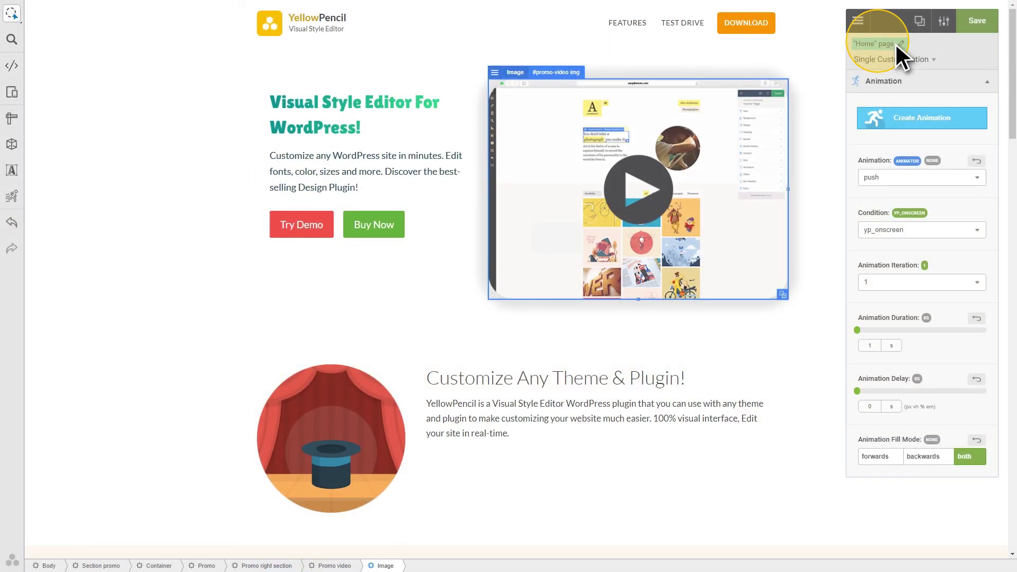
# Step: Switch to customizing the Tools And Features page and give the screenshot block 76 px top padding
pyautogui.click(895, 42)
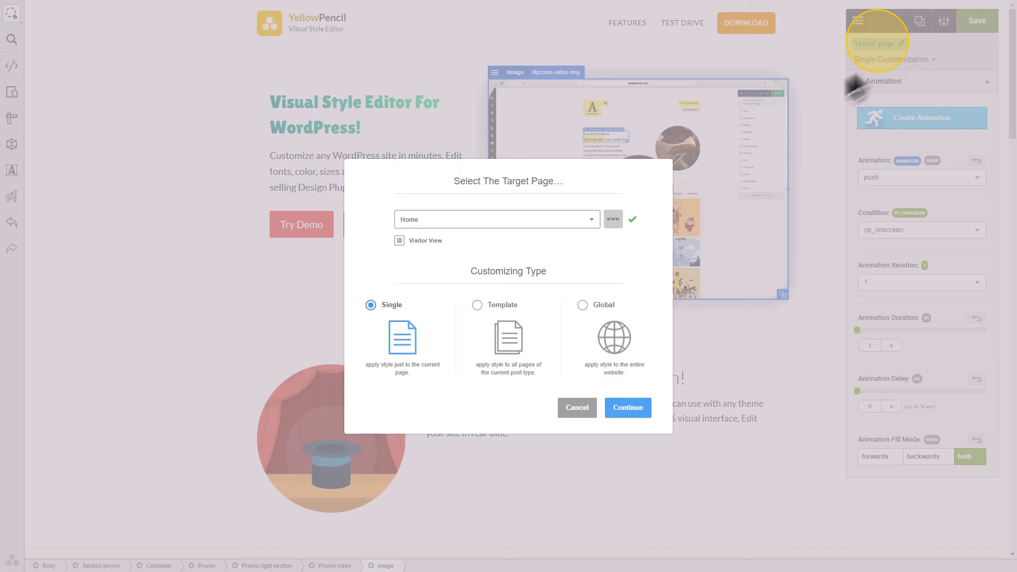
pyautogui.click(590, 217)
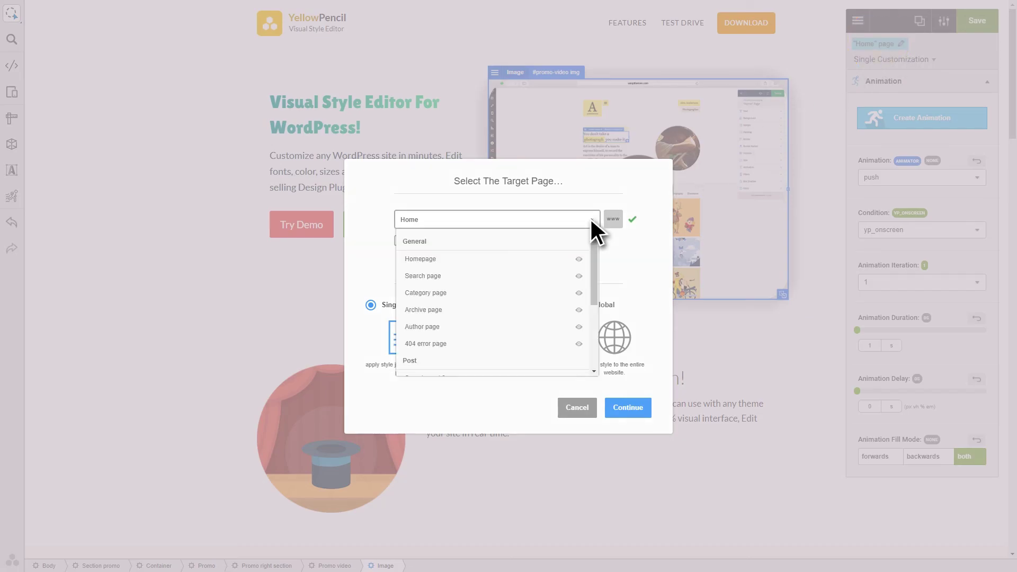
pyautogui.click(519, 274)
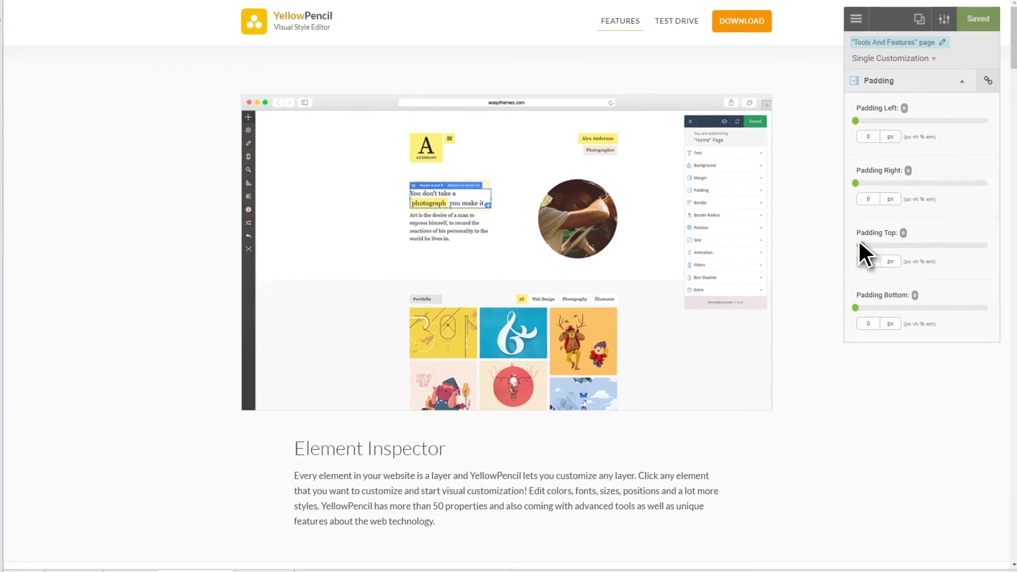
pyautogui.moveTo(858, 247); pyautogui.dragTo(905, 247)
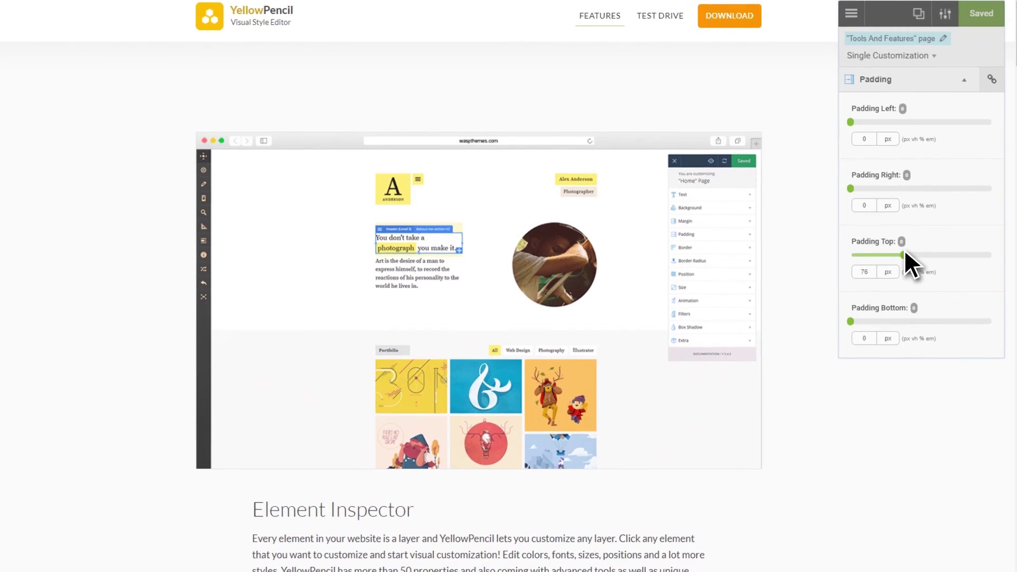